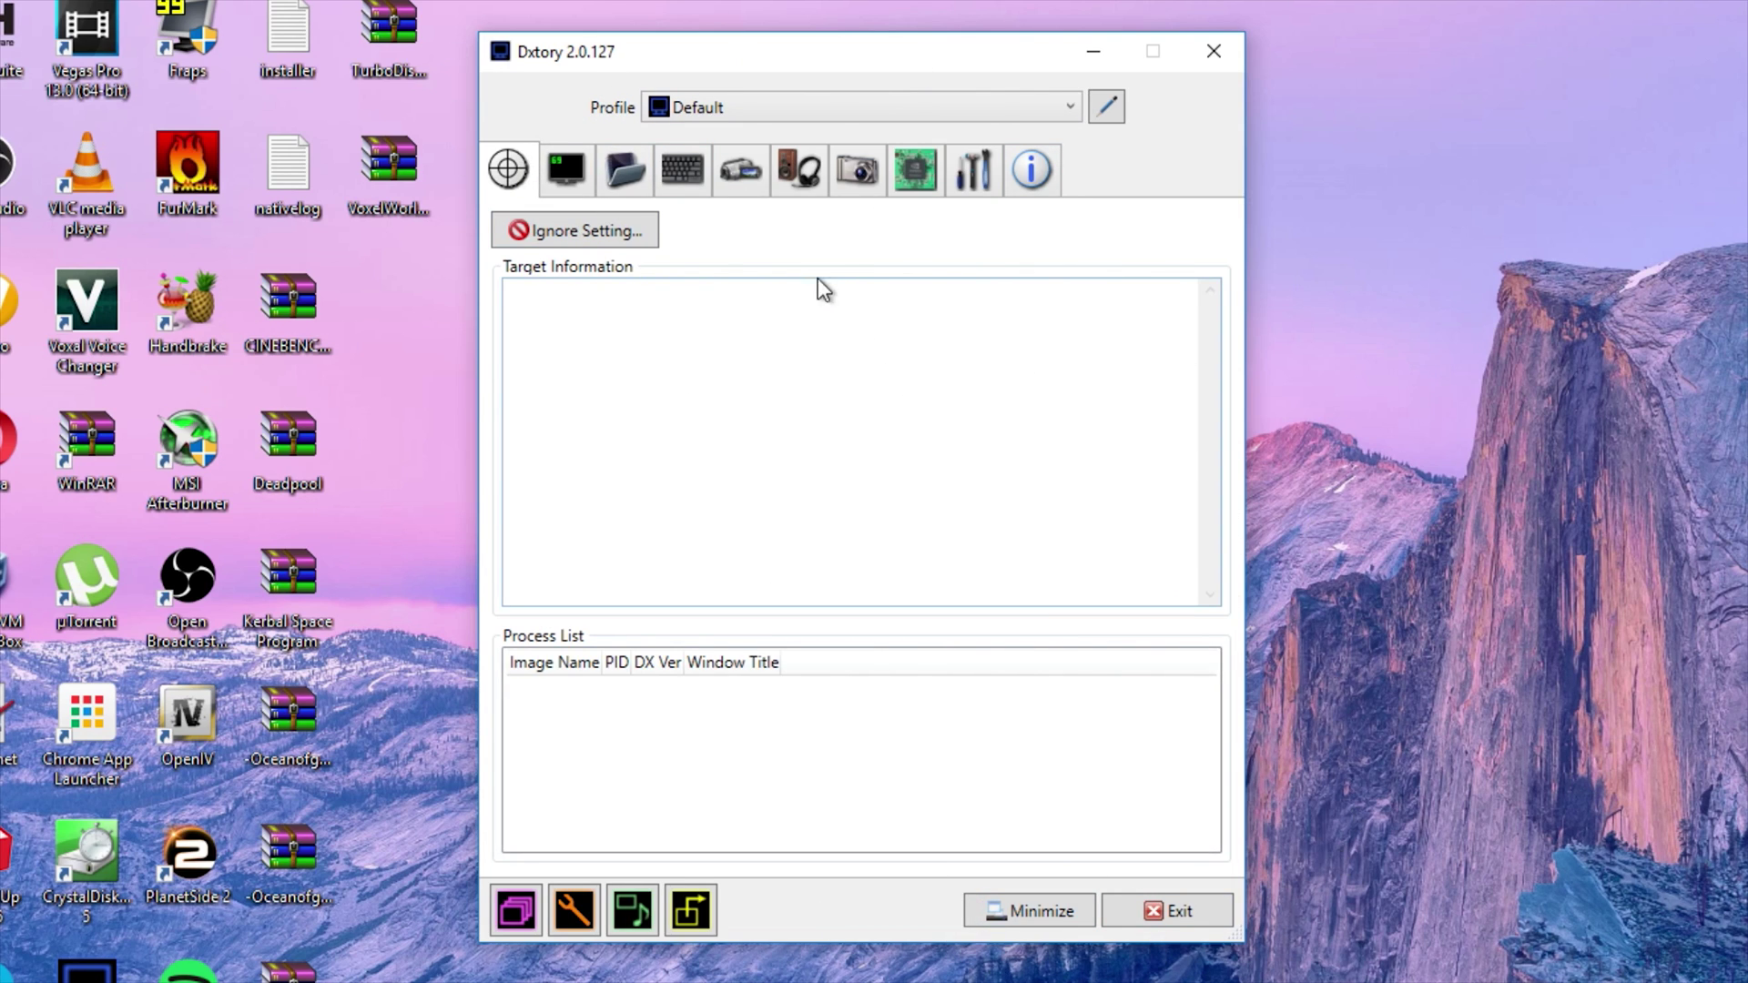
Step: Set the overlay's non-recording status colour to MediumSlateBlue (7B68EE)
click(590, 184)
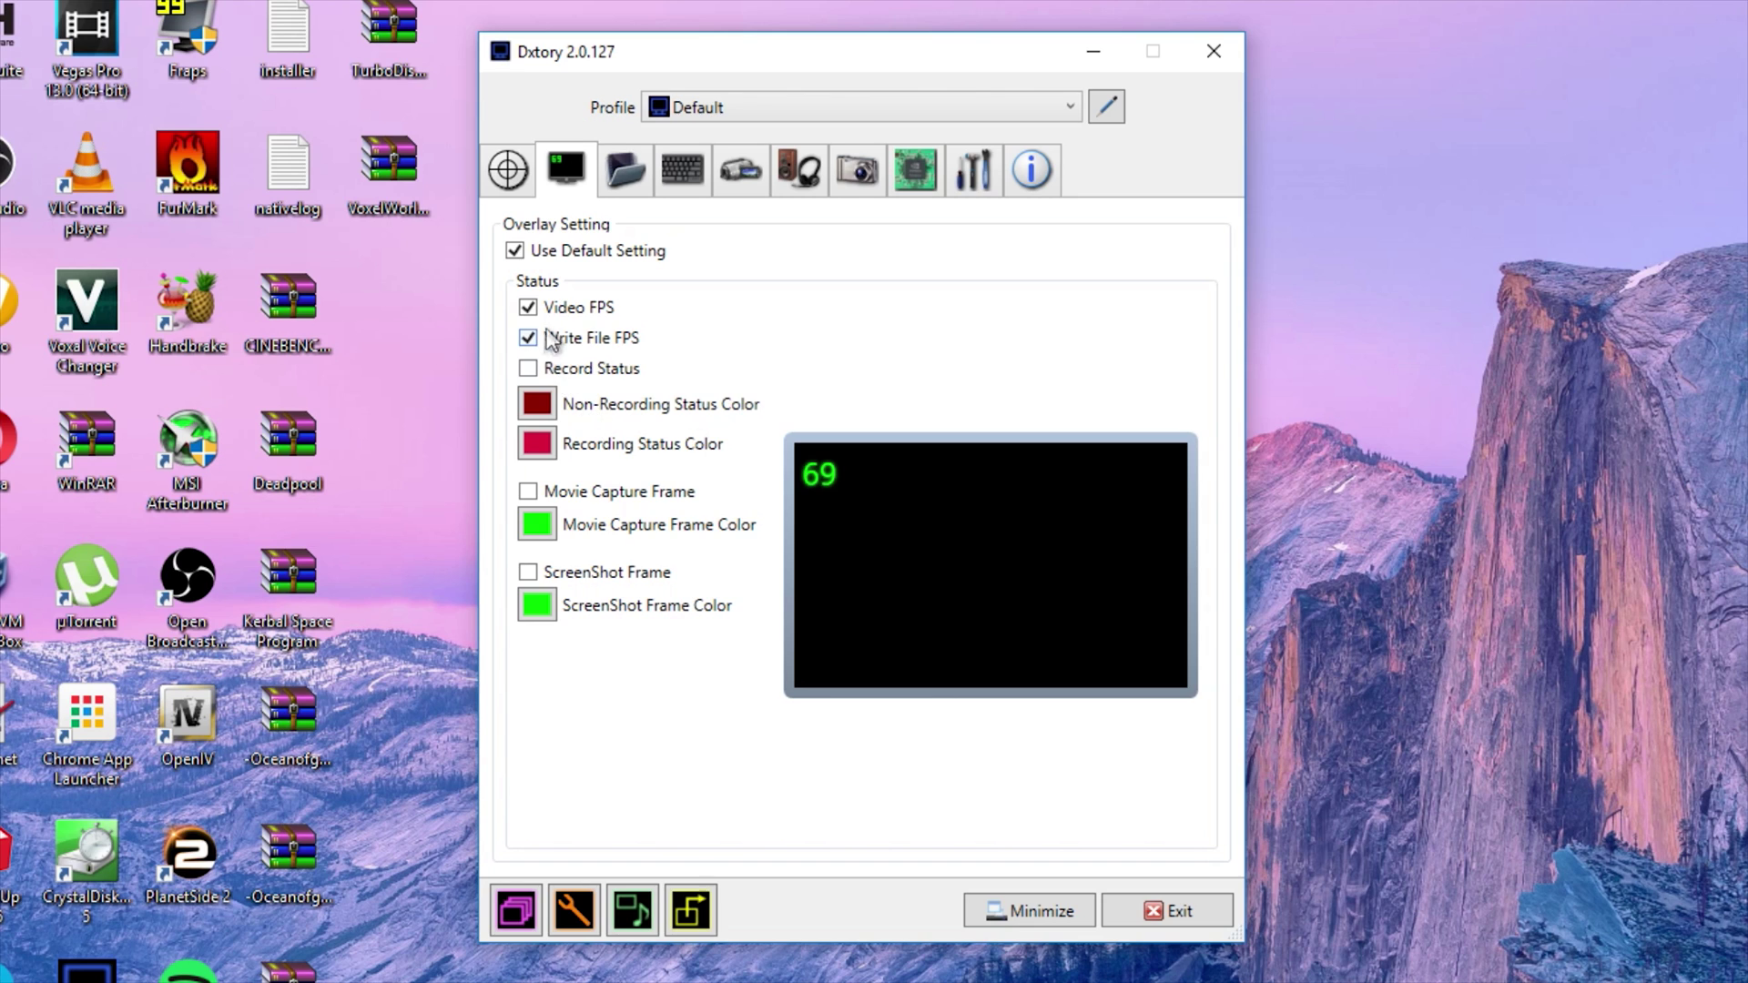
click(547, 393)
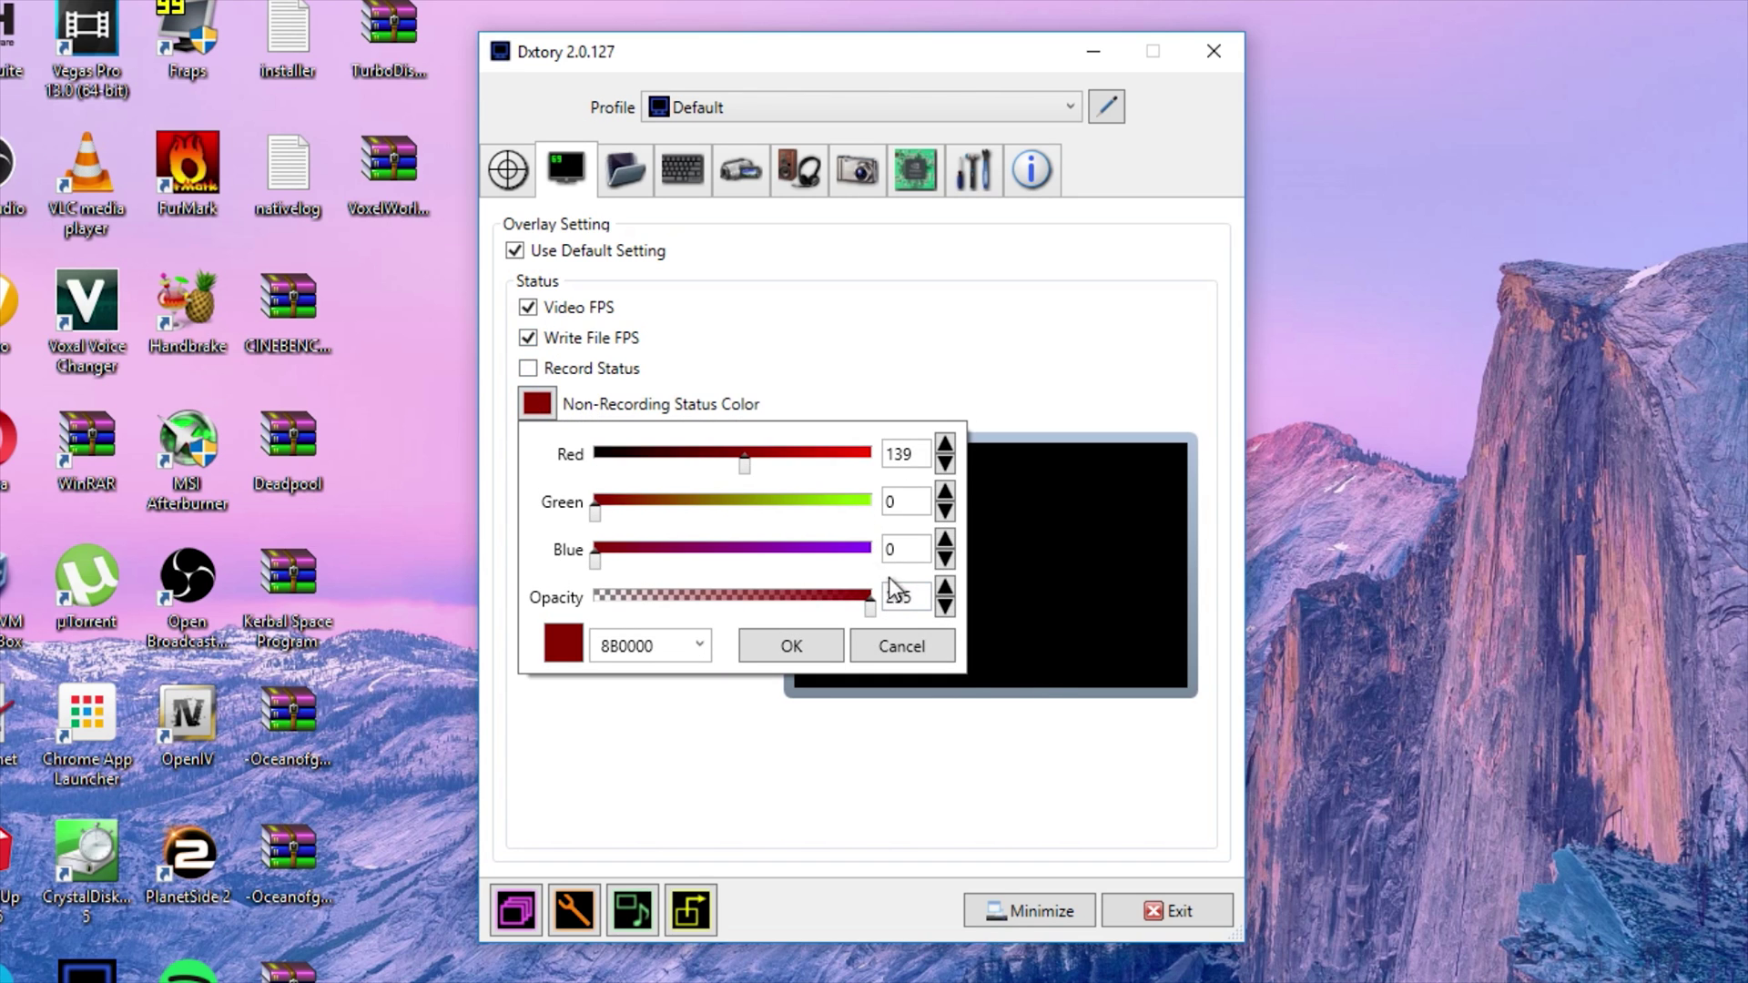
click(812, 503)
click(849, 506)
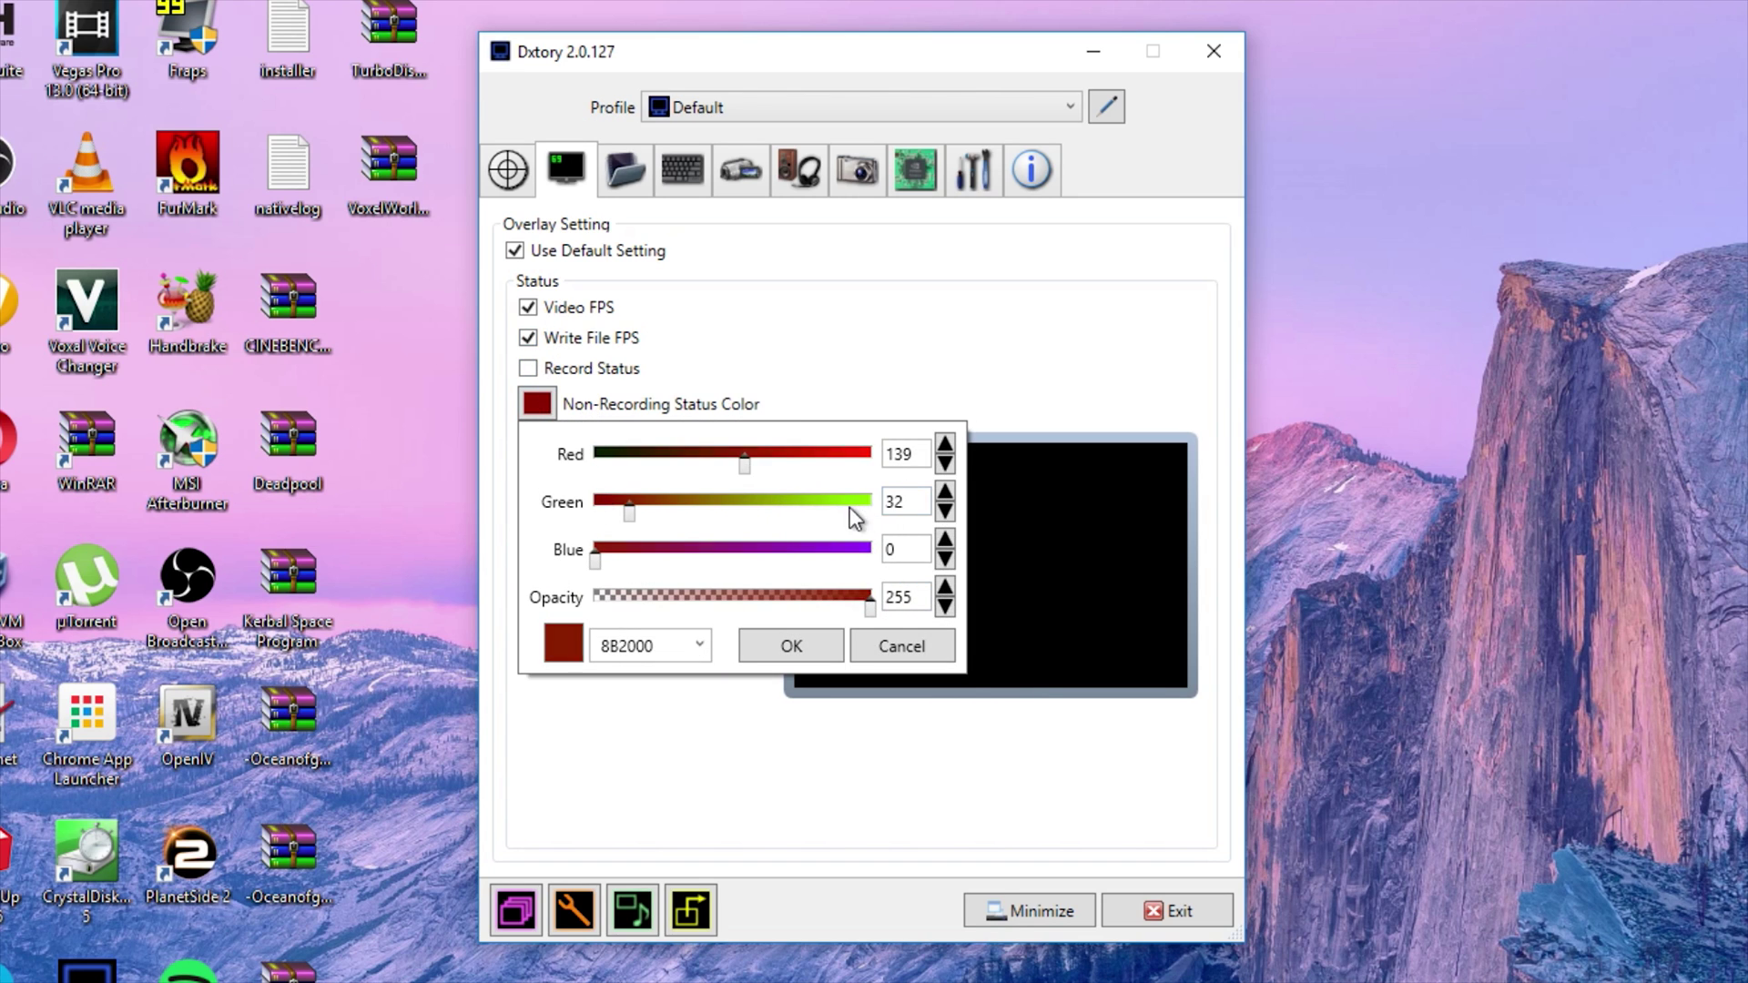
click(701, 649)
scroll(725, 336, down, 20)
click(695, 300)
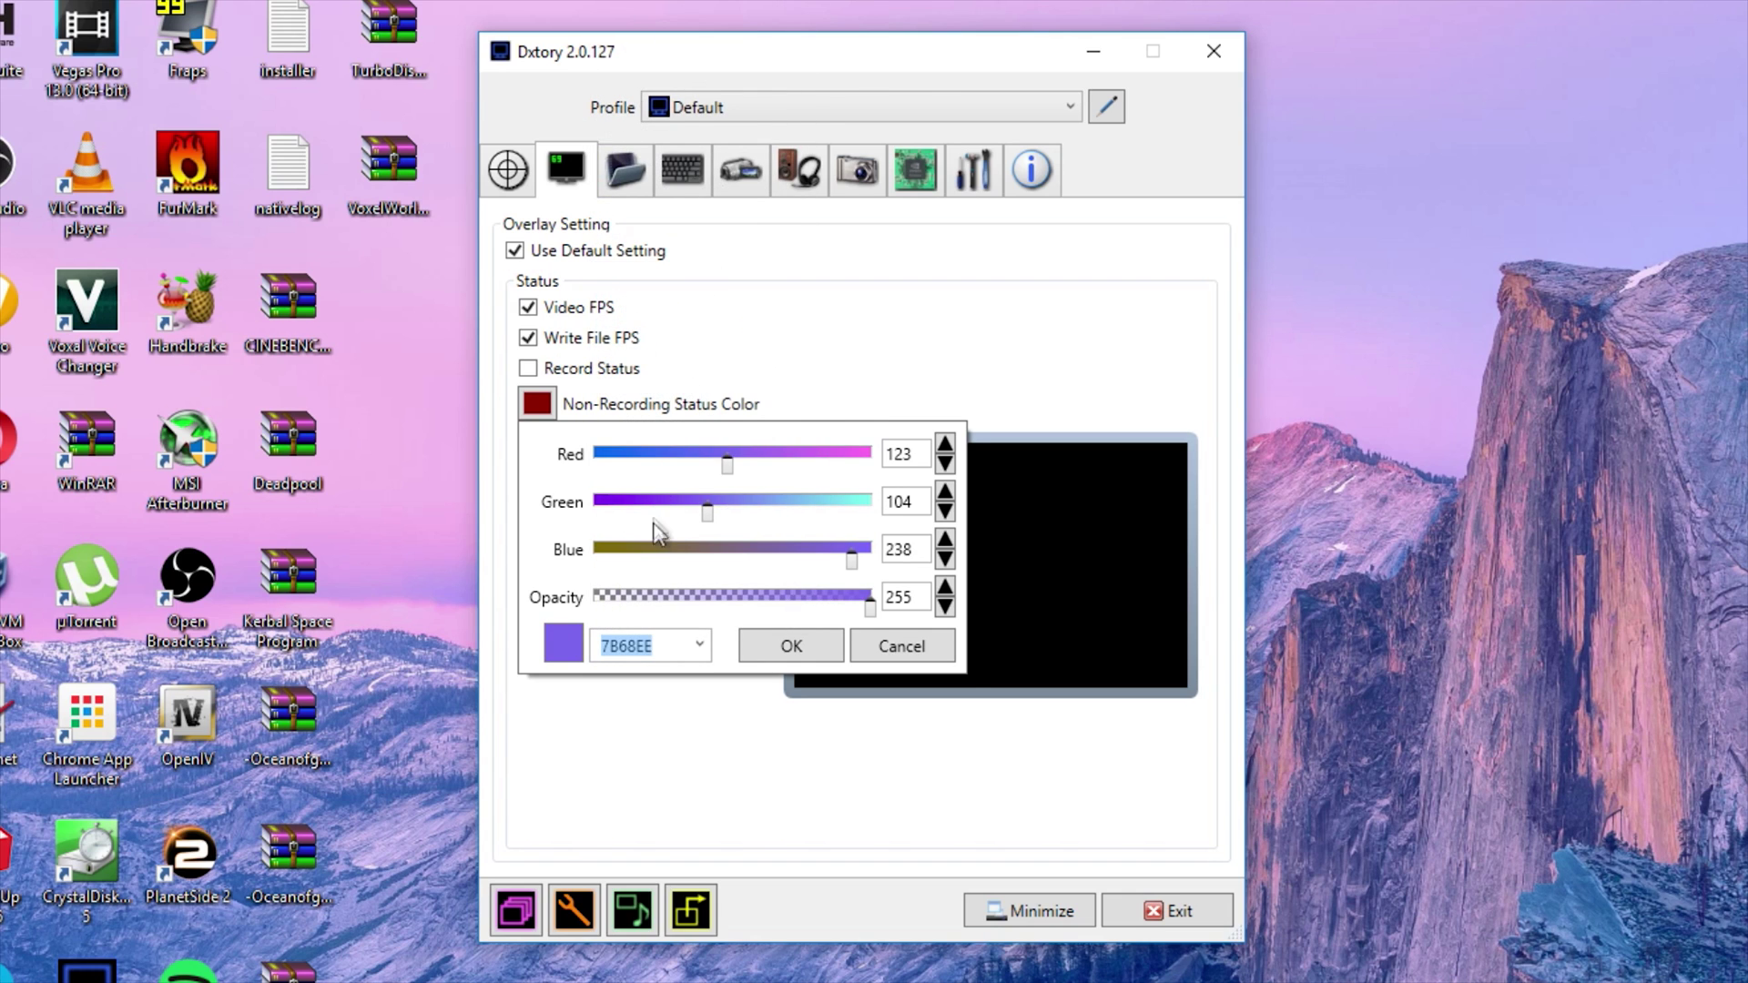
click(789, 644)
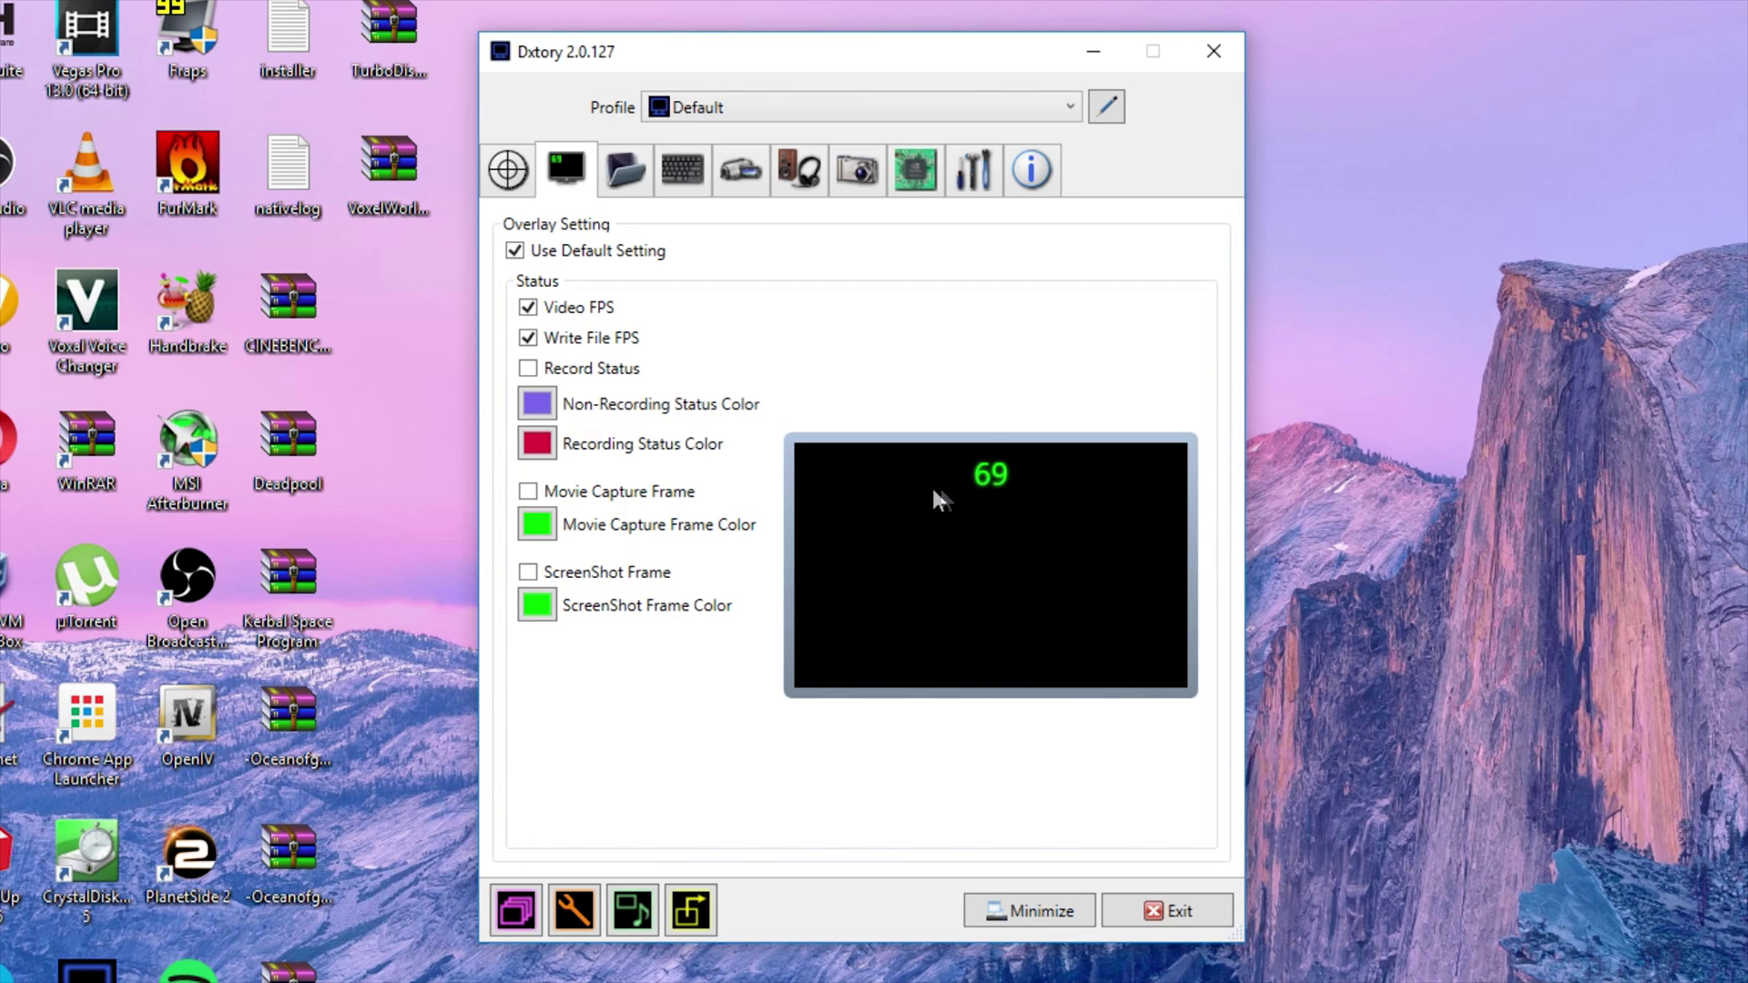
Step: Preview the FPS readout at the right-side positions and disabled, leaving it top-left
click(1113, 475)
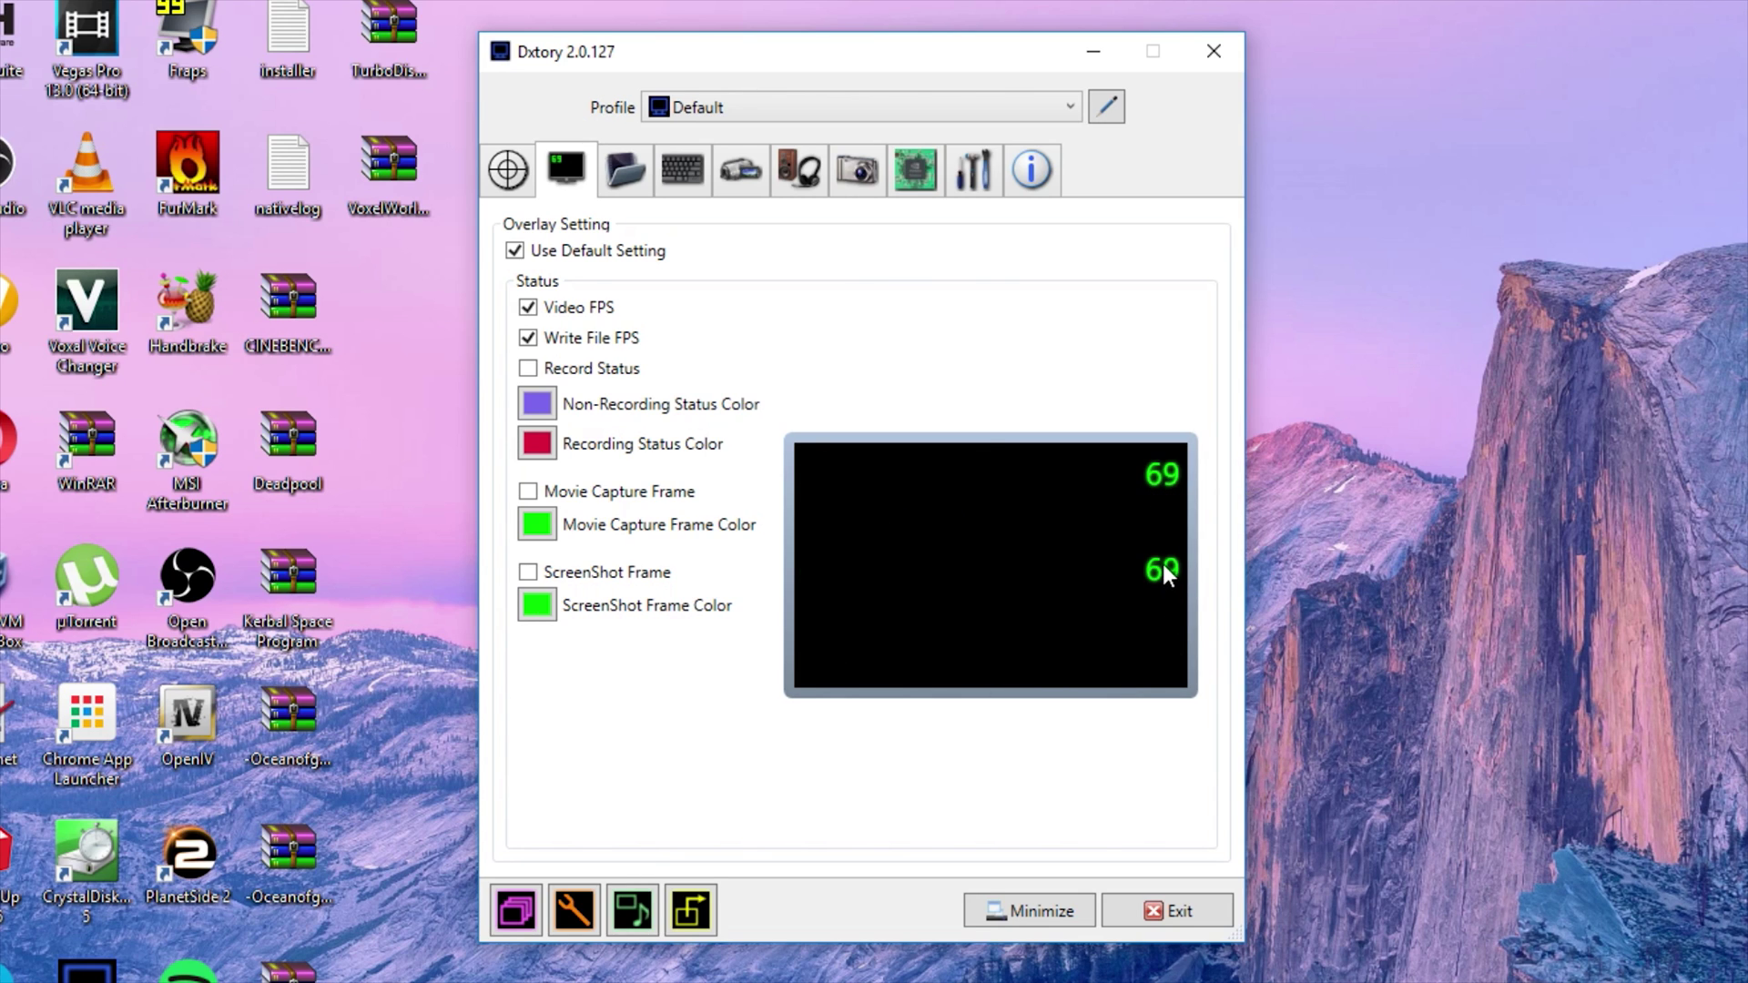
click(1162, 566)
click(1170, 669)
click(961, 663)
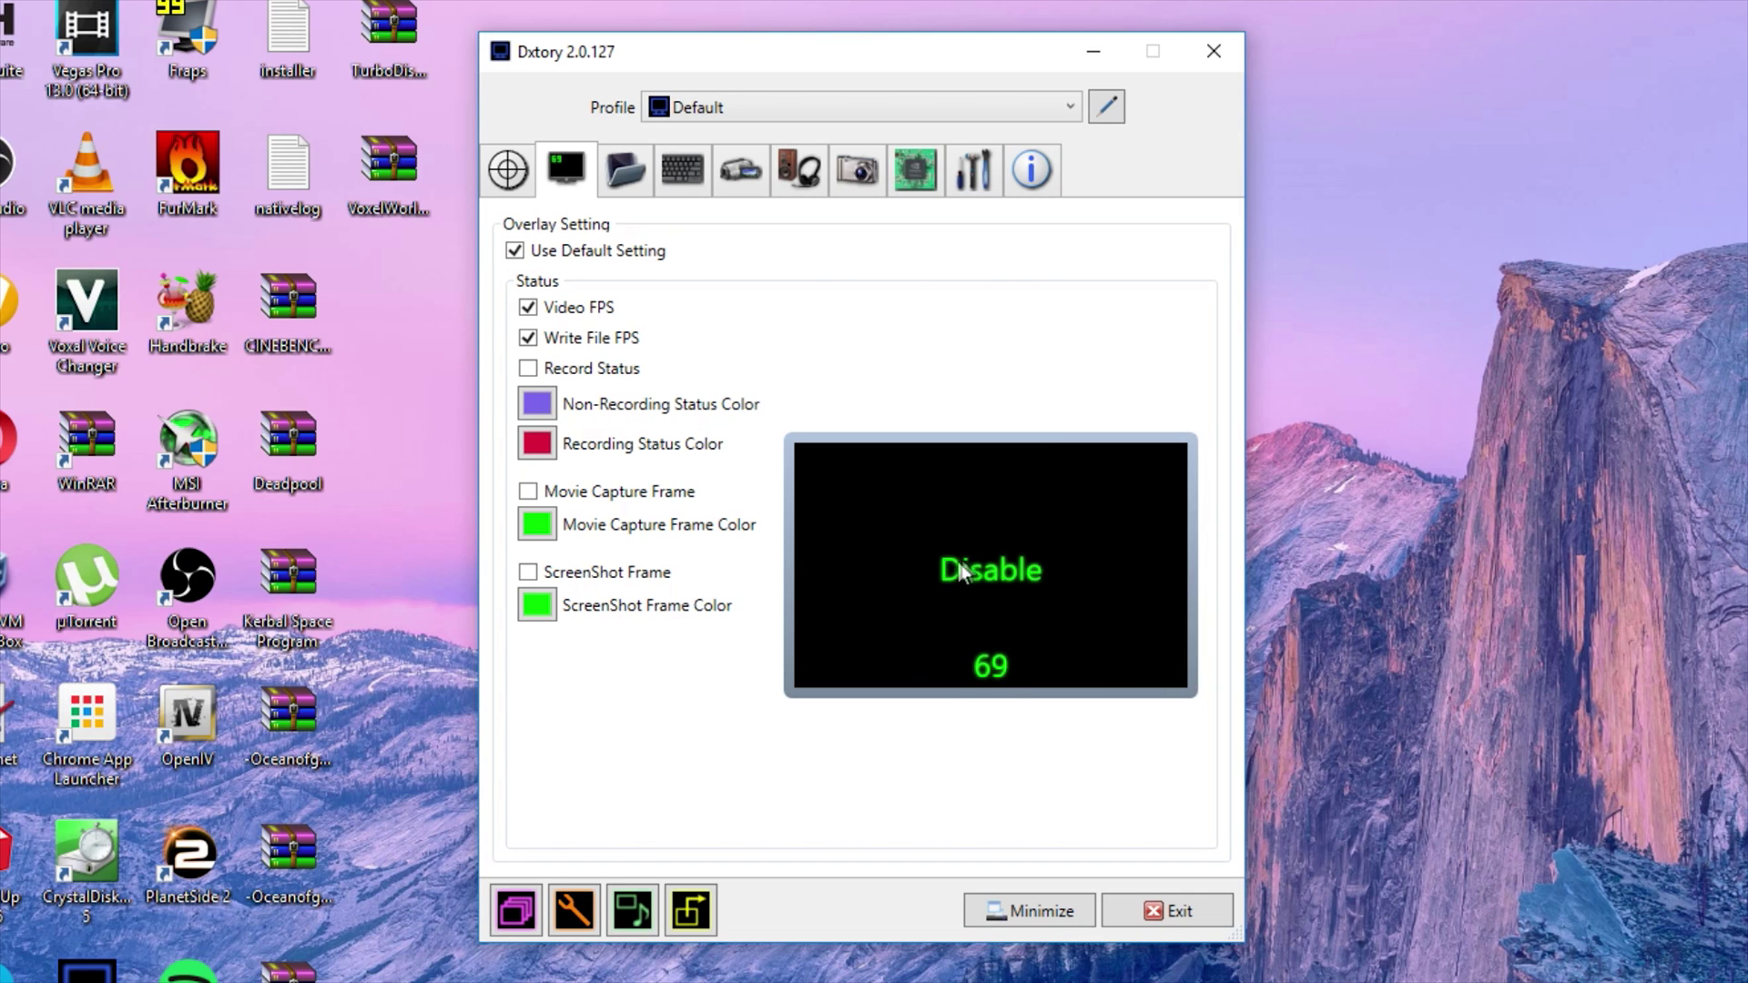
click(818, 473)
click(632, 156)
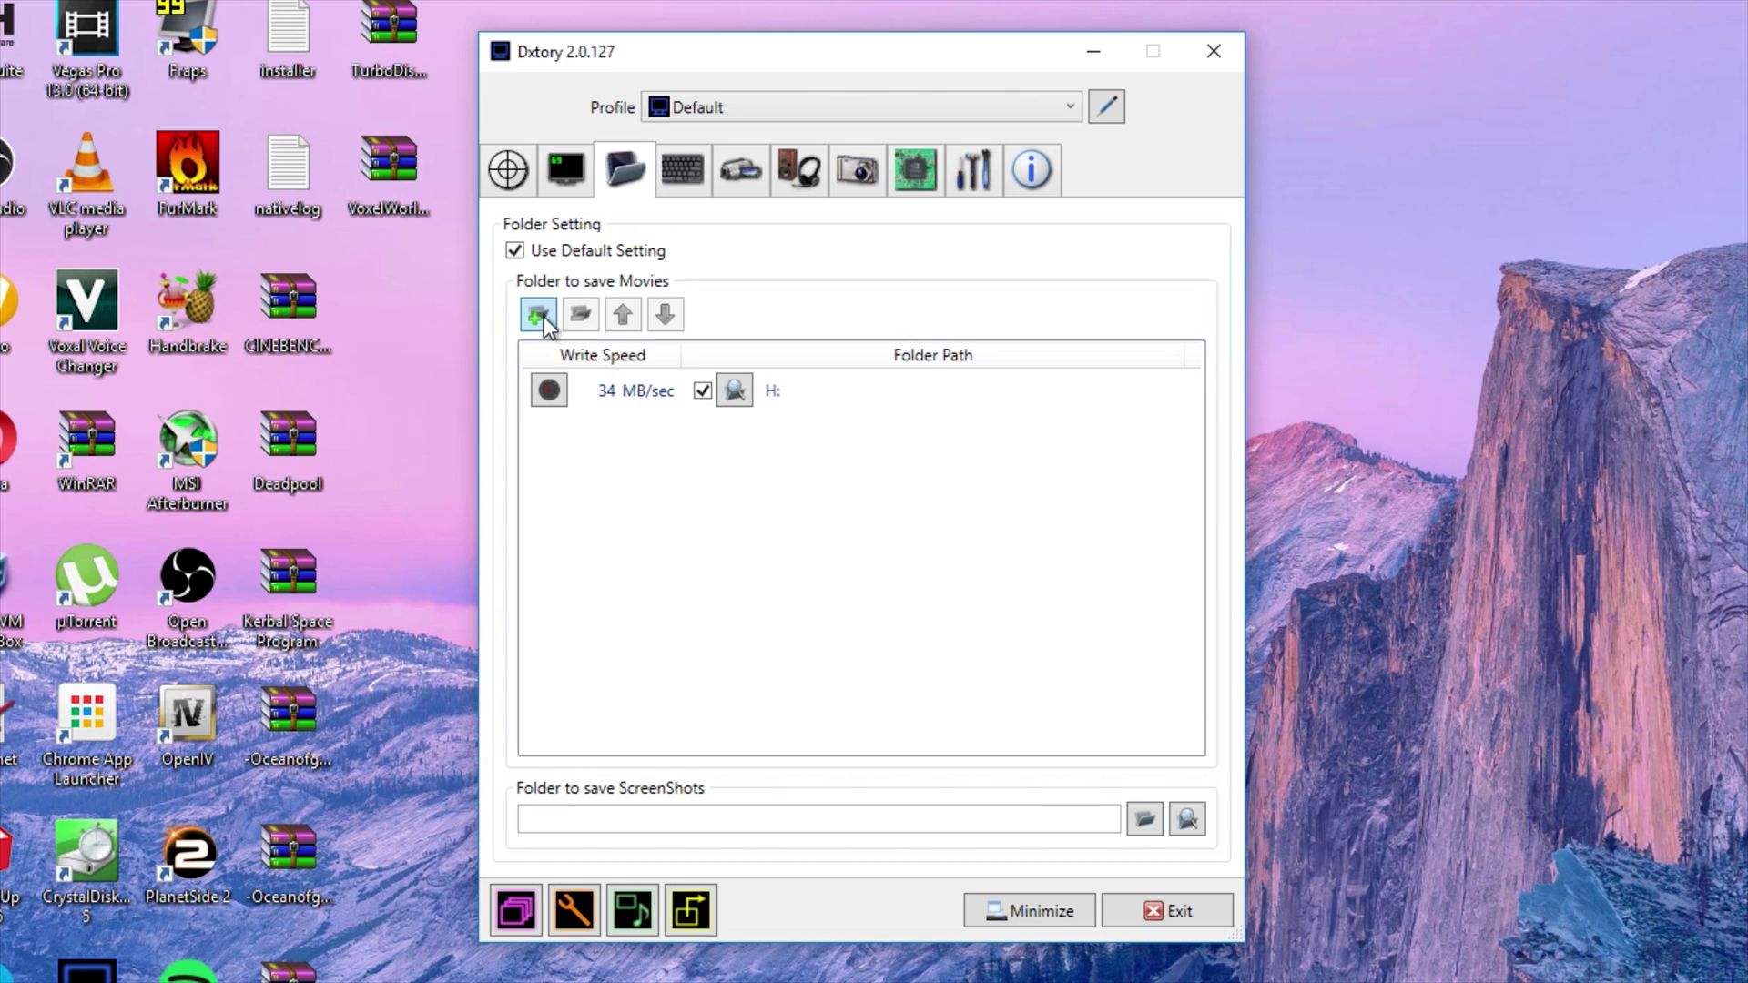
Step: Replace the H: movie save folder with the Windows (C:) drive
click(610, 390)
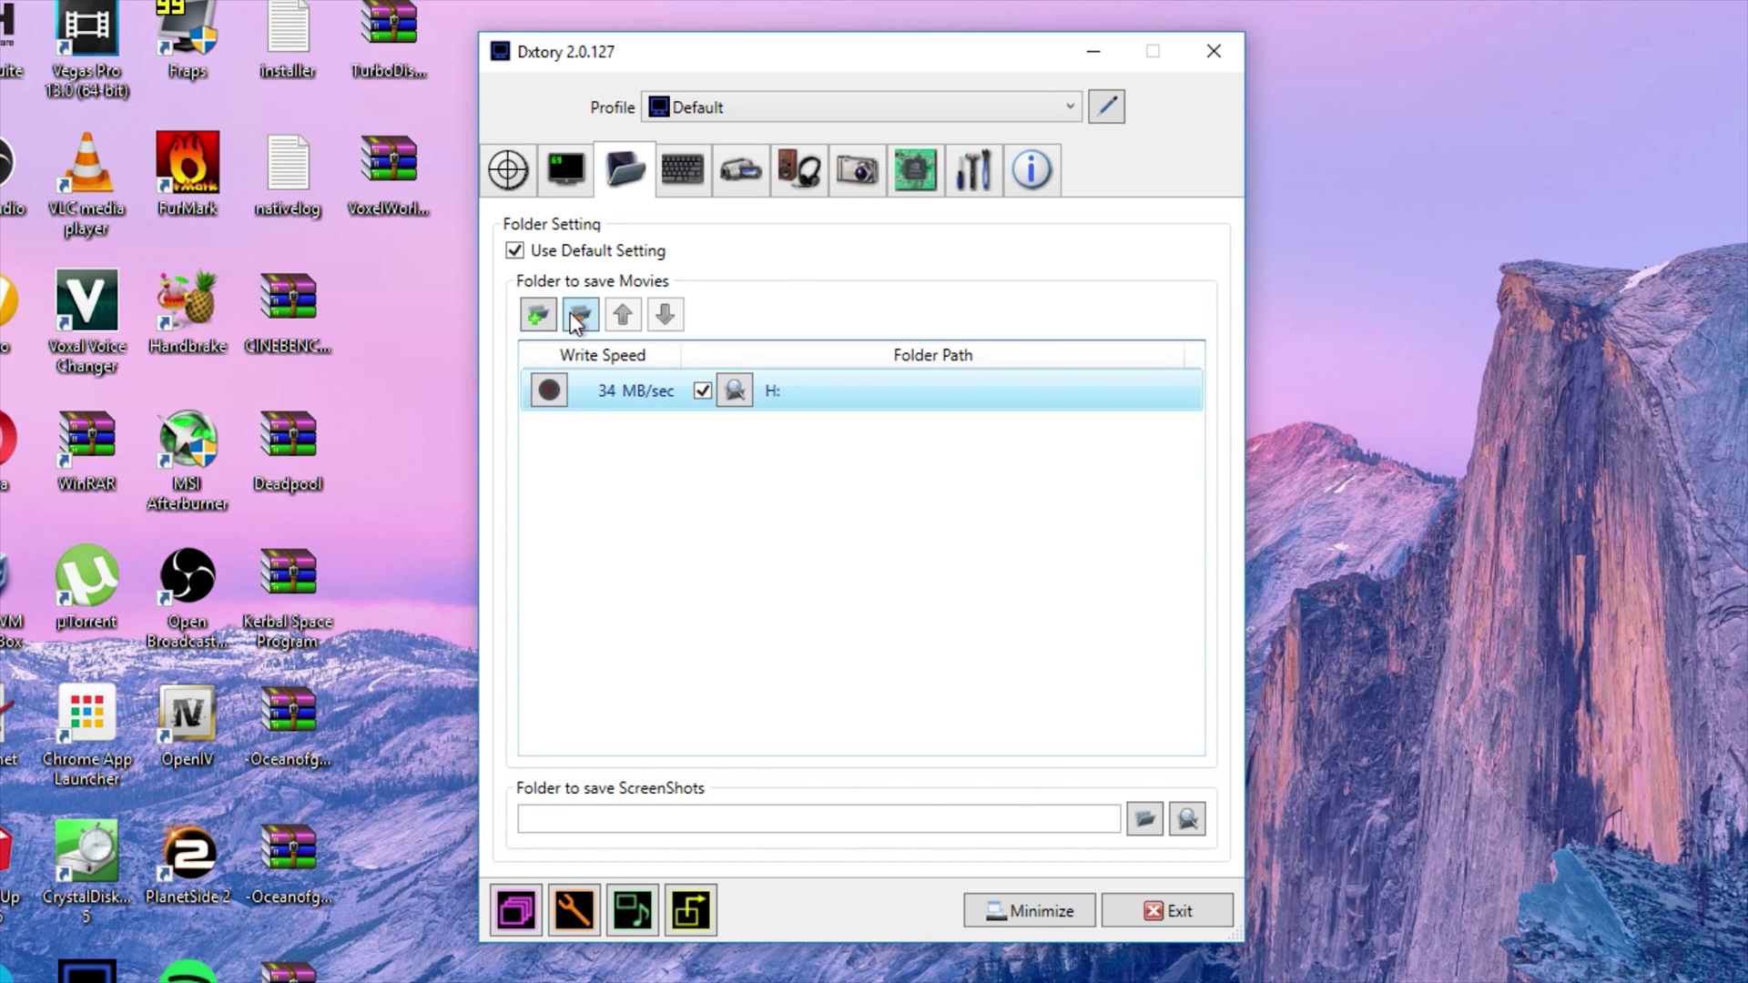
click(580, 314)
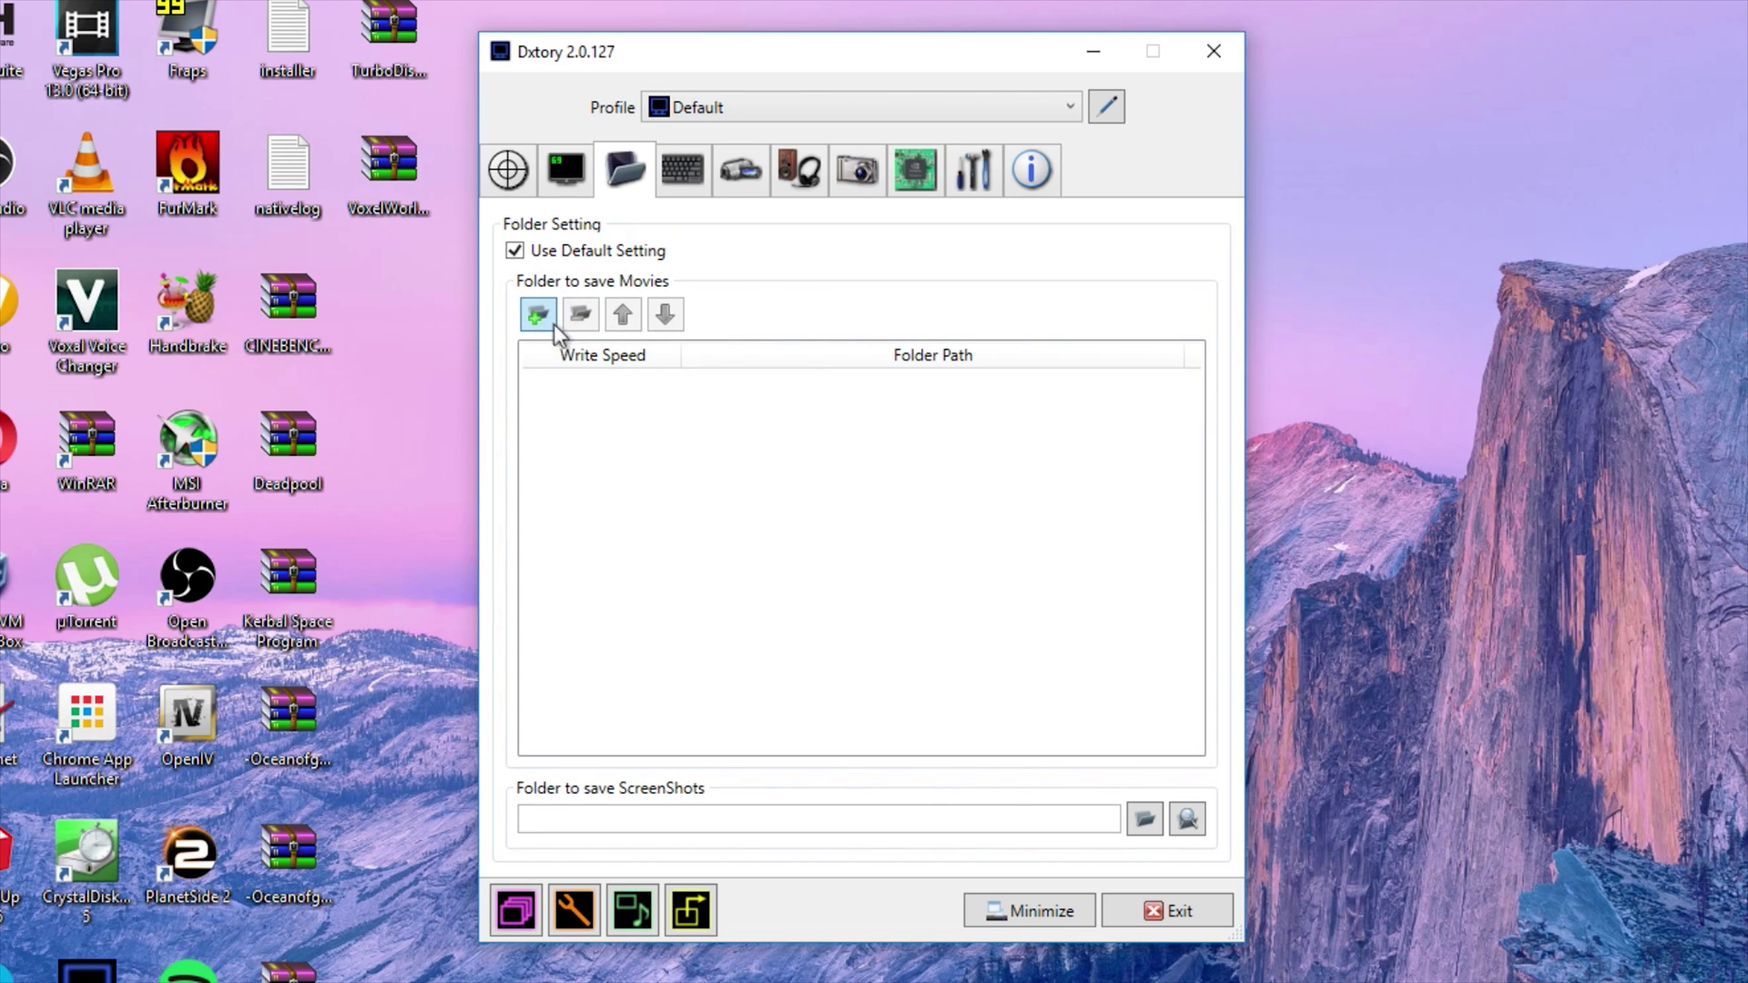
click(538, 316)
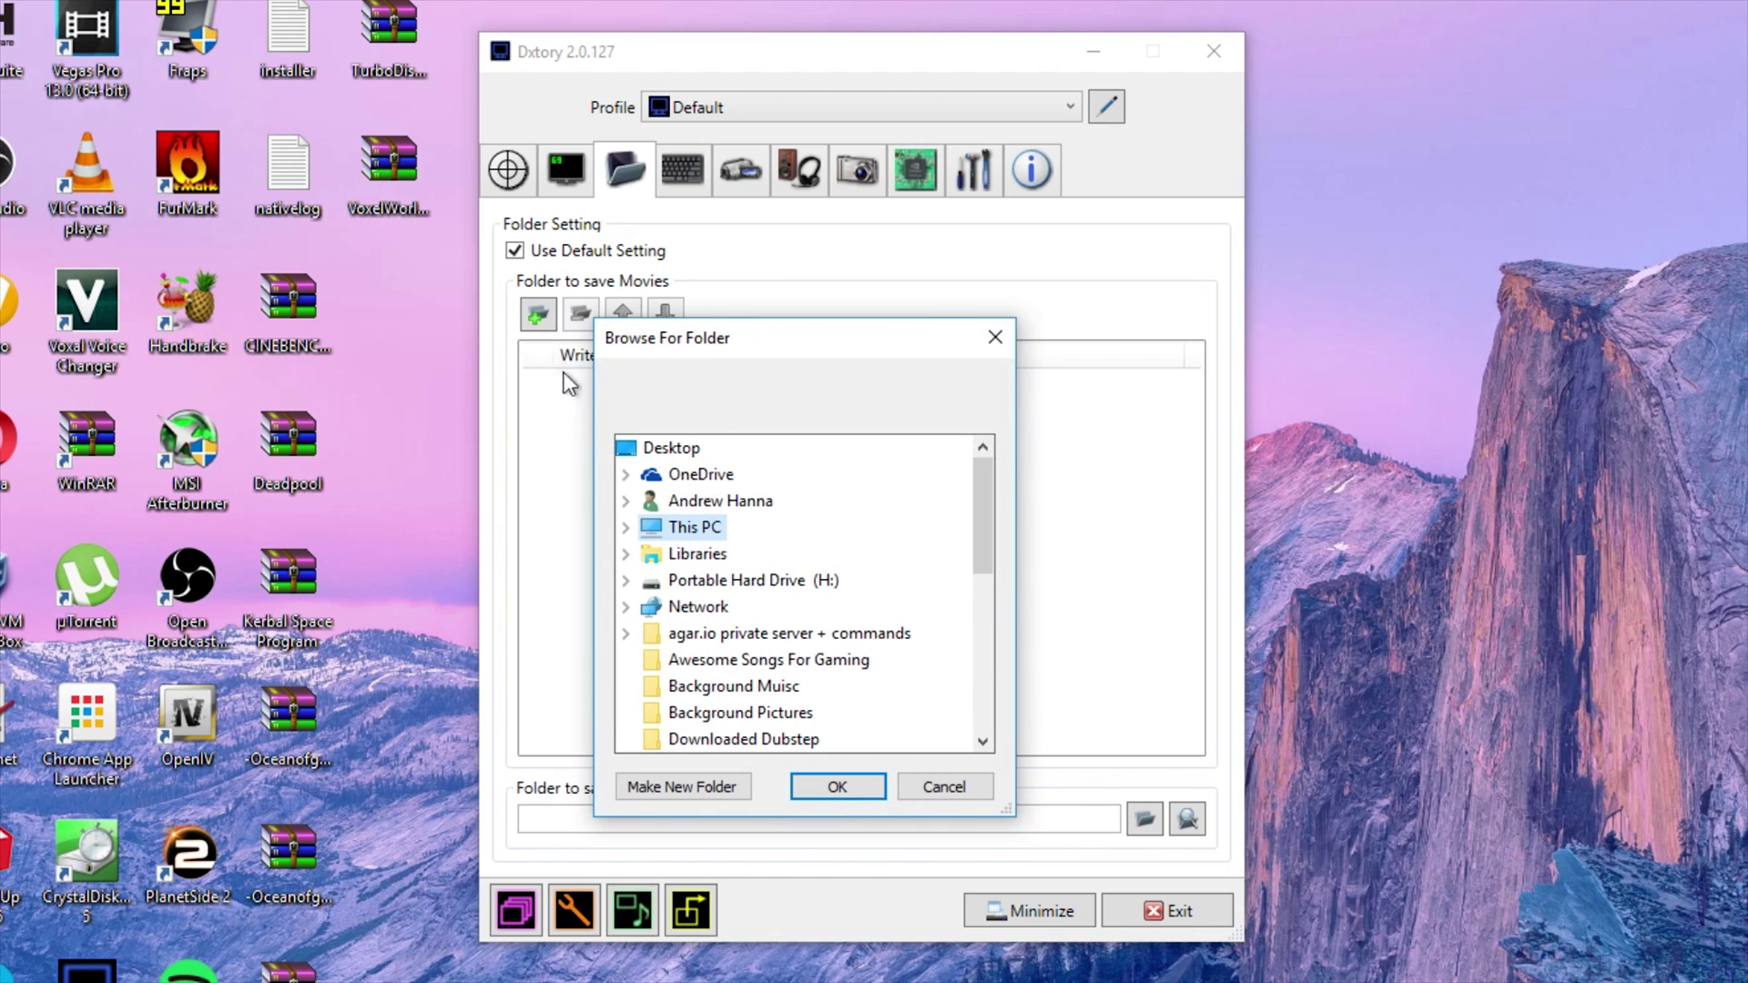
click(627, 528)
click(739, 661)
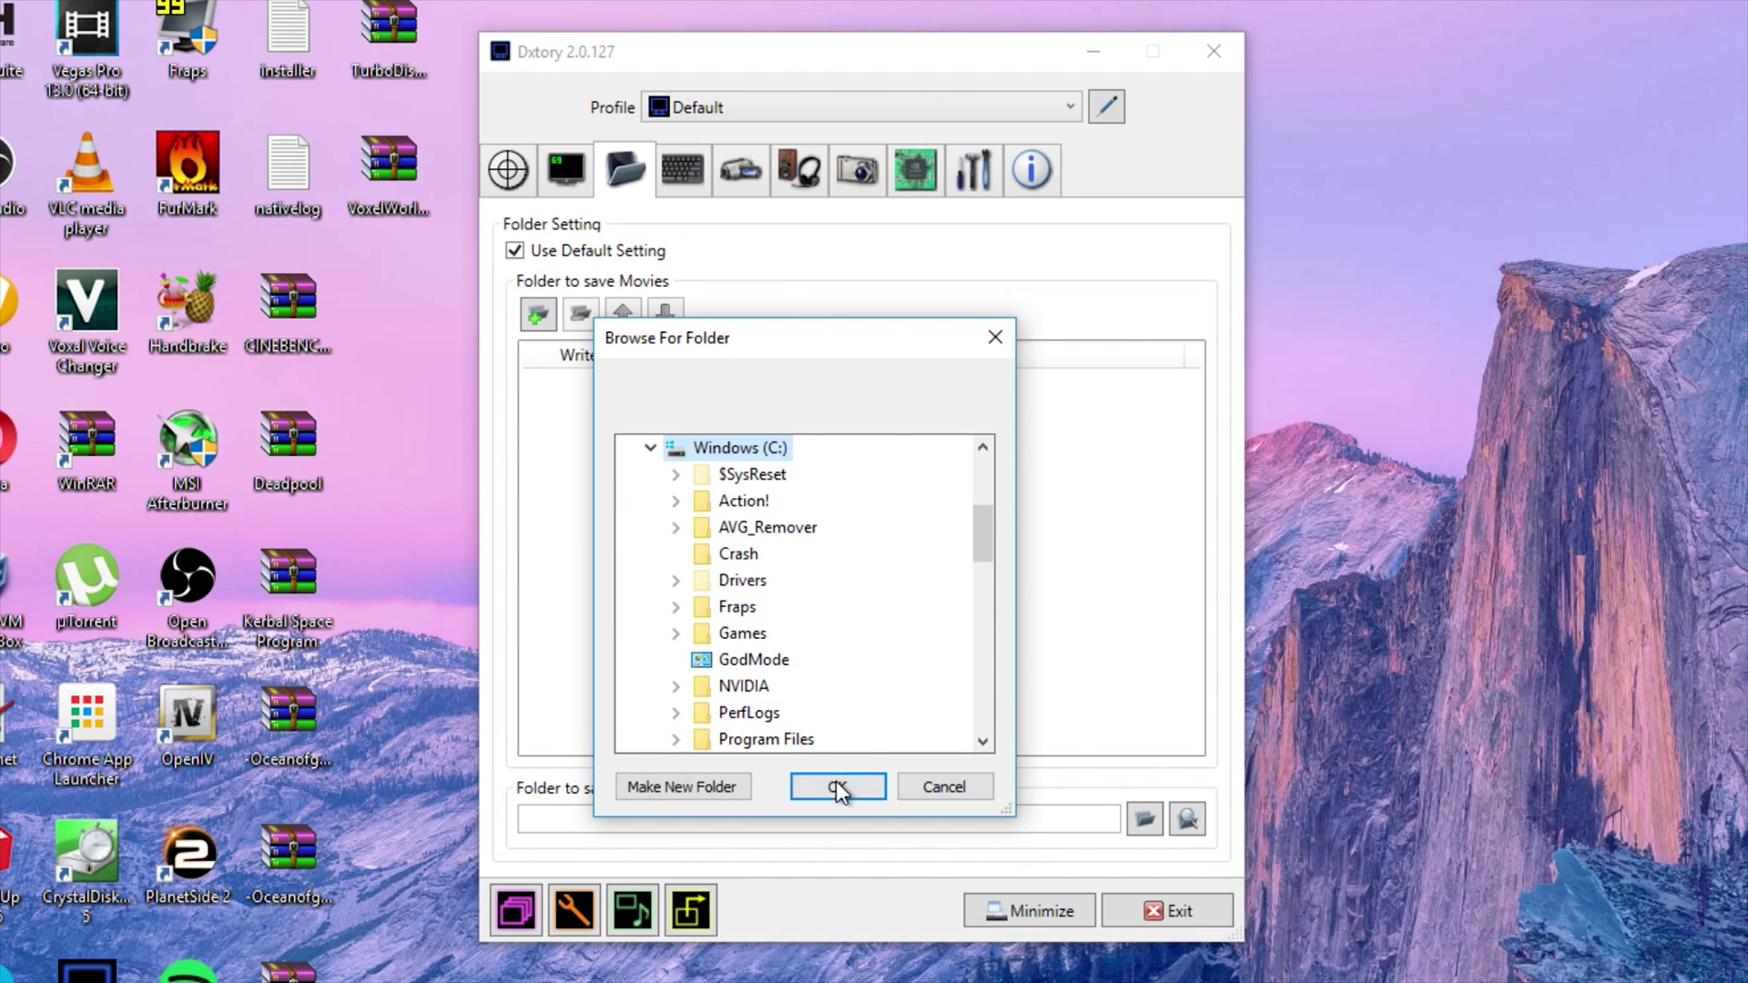
click(838, 786)
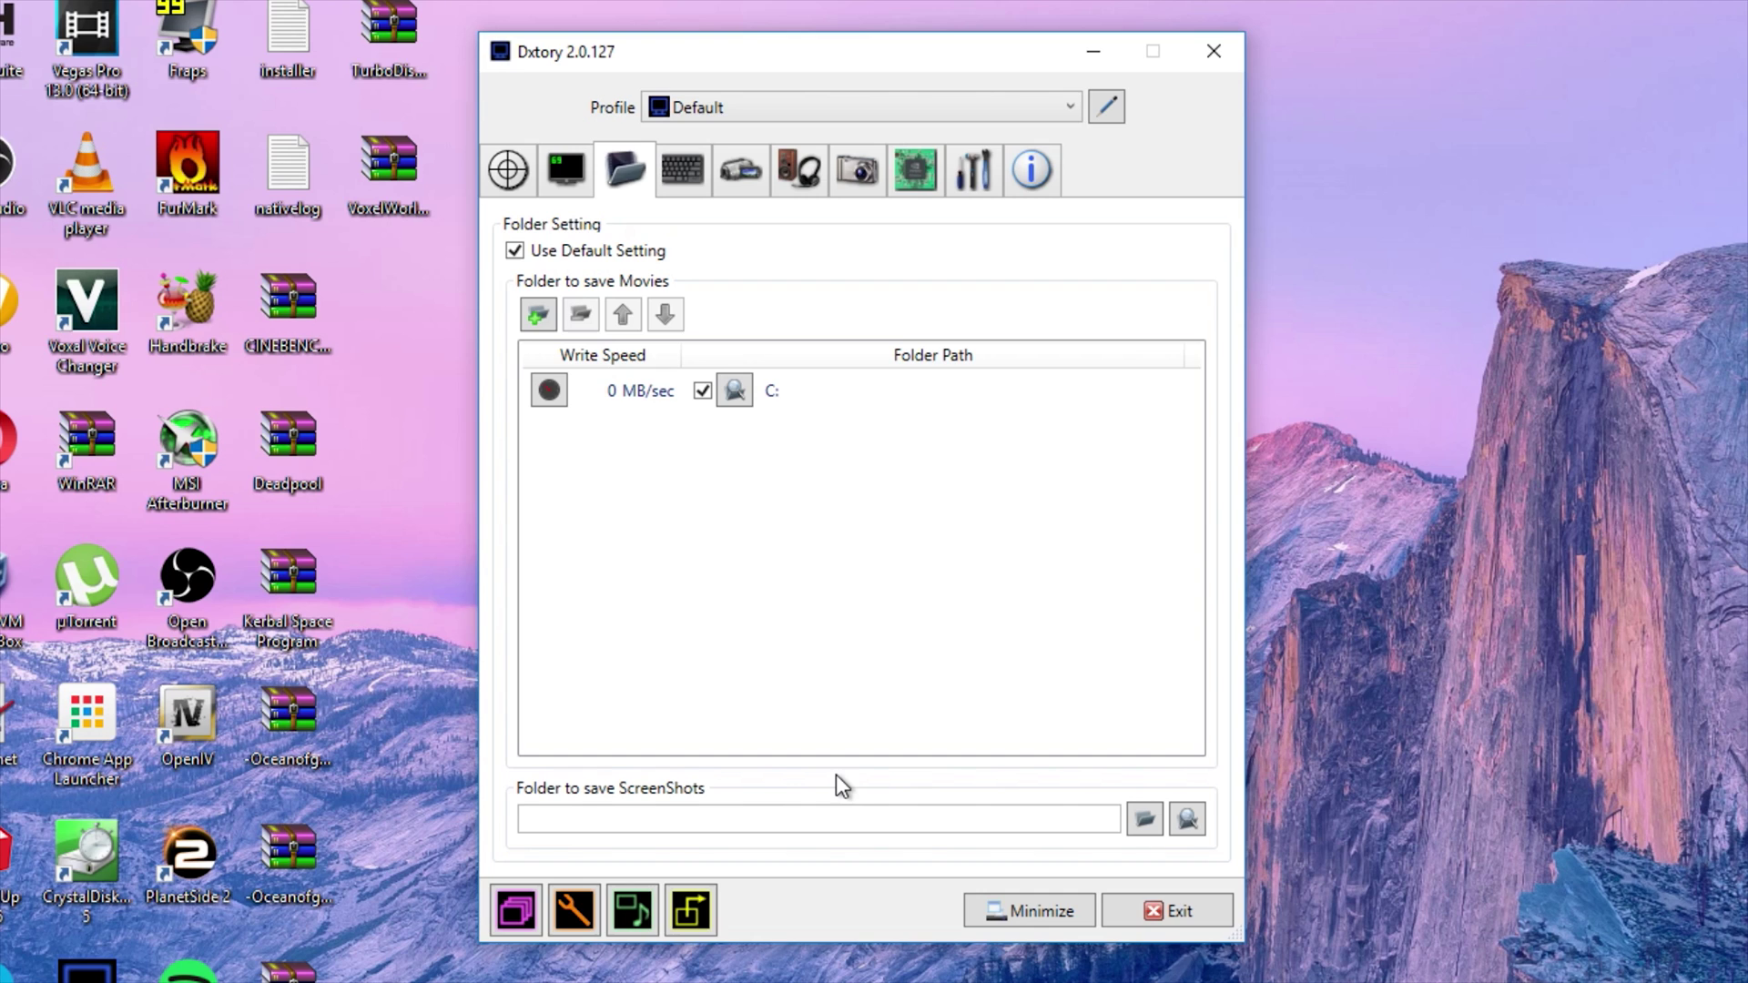
Step: Benchmark the C: folder's write speed, reaching 88 MB/sec
click(549, 390)
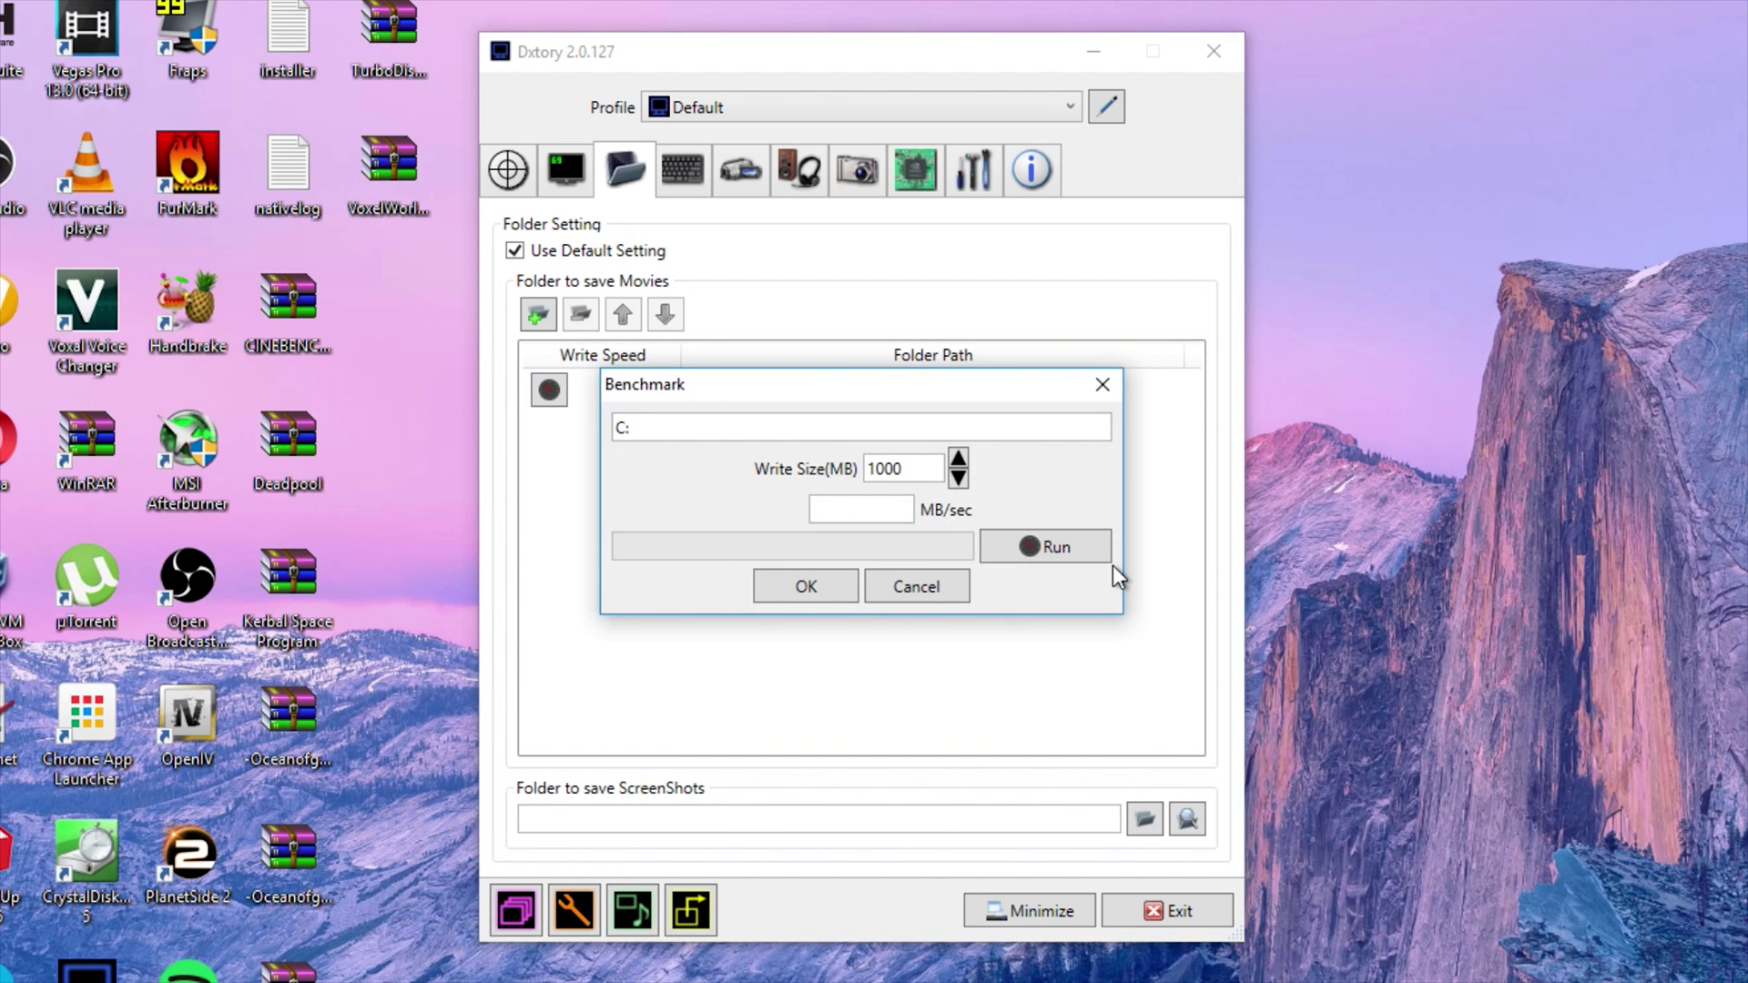
click(1085, 556)
click(807, 588)
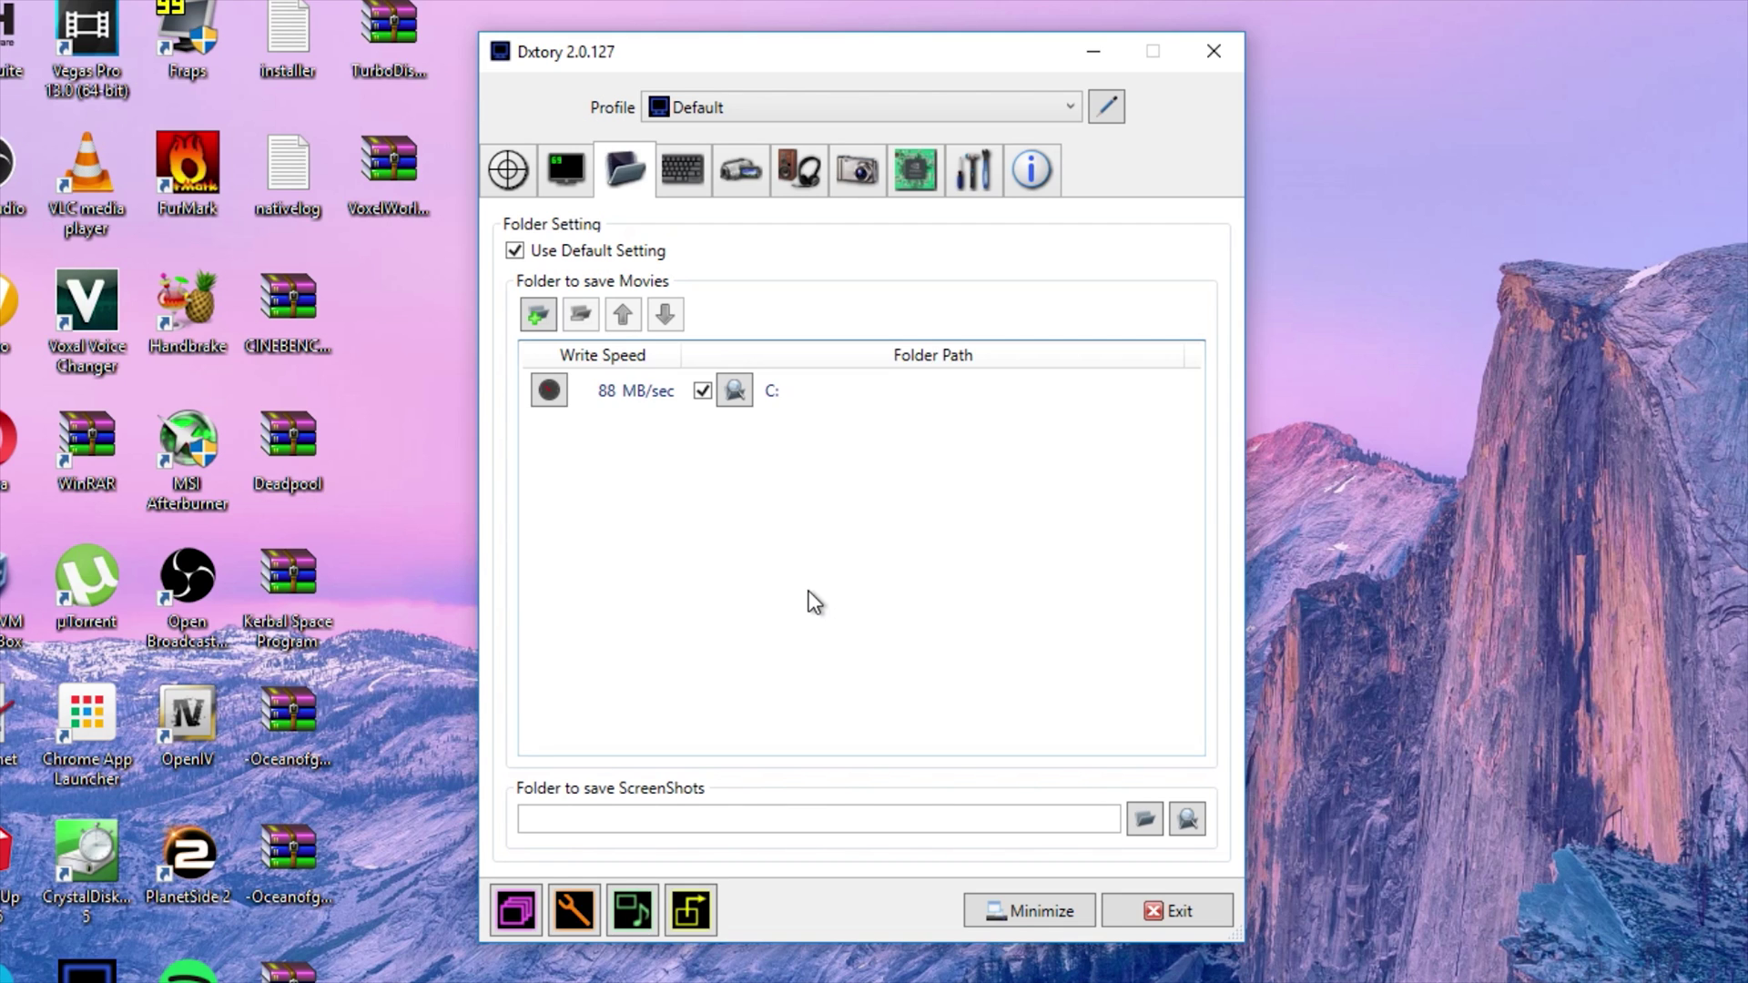
Step: Clear the Start/Stop Movie Capture hotkey and reassign it to F12
click(692, 162)
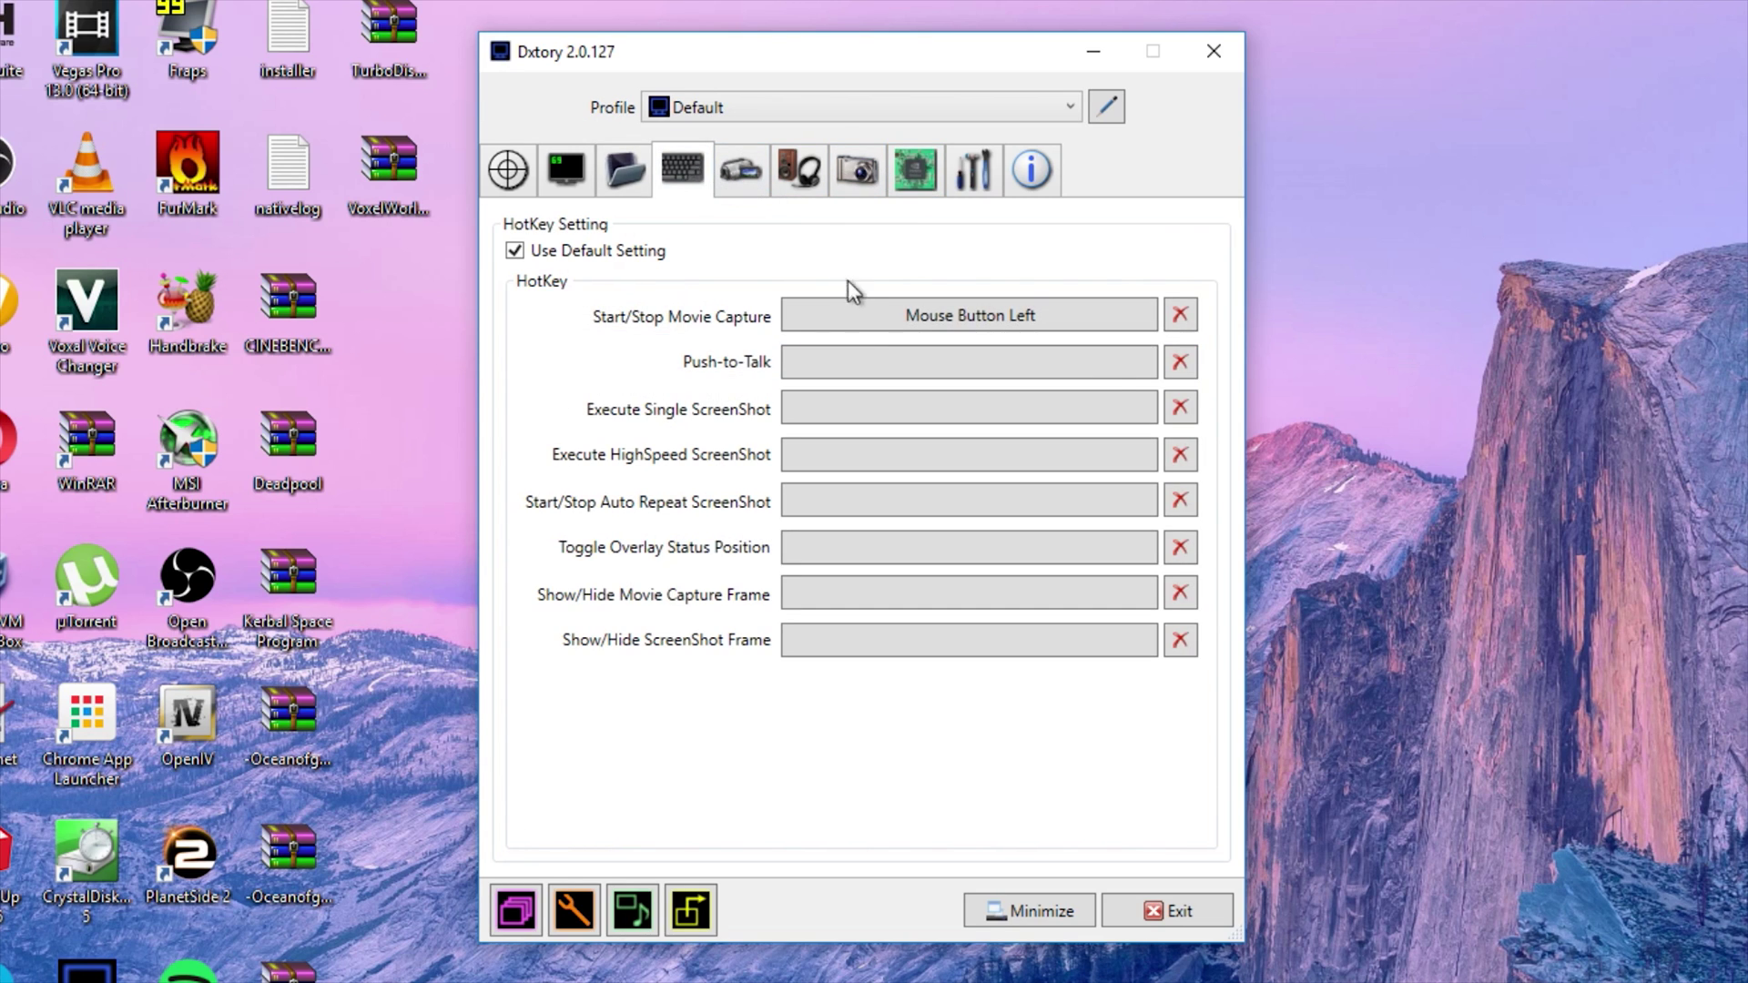
click(1180, 319)
click(860, 328)
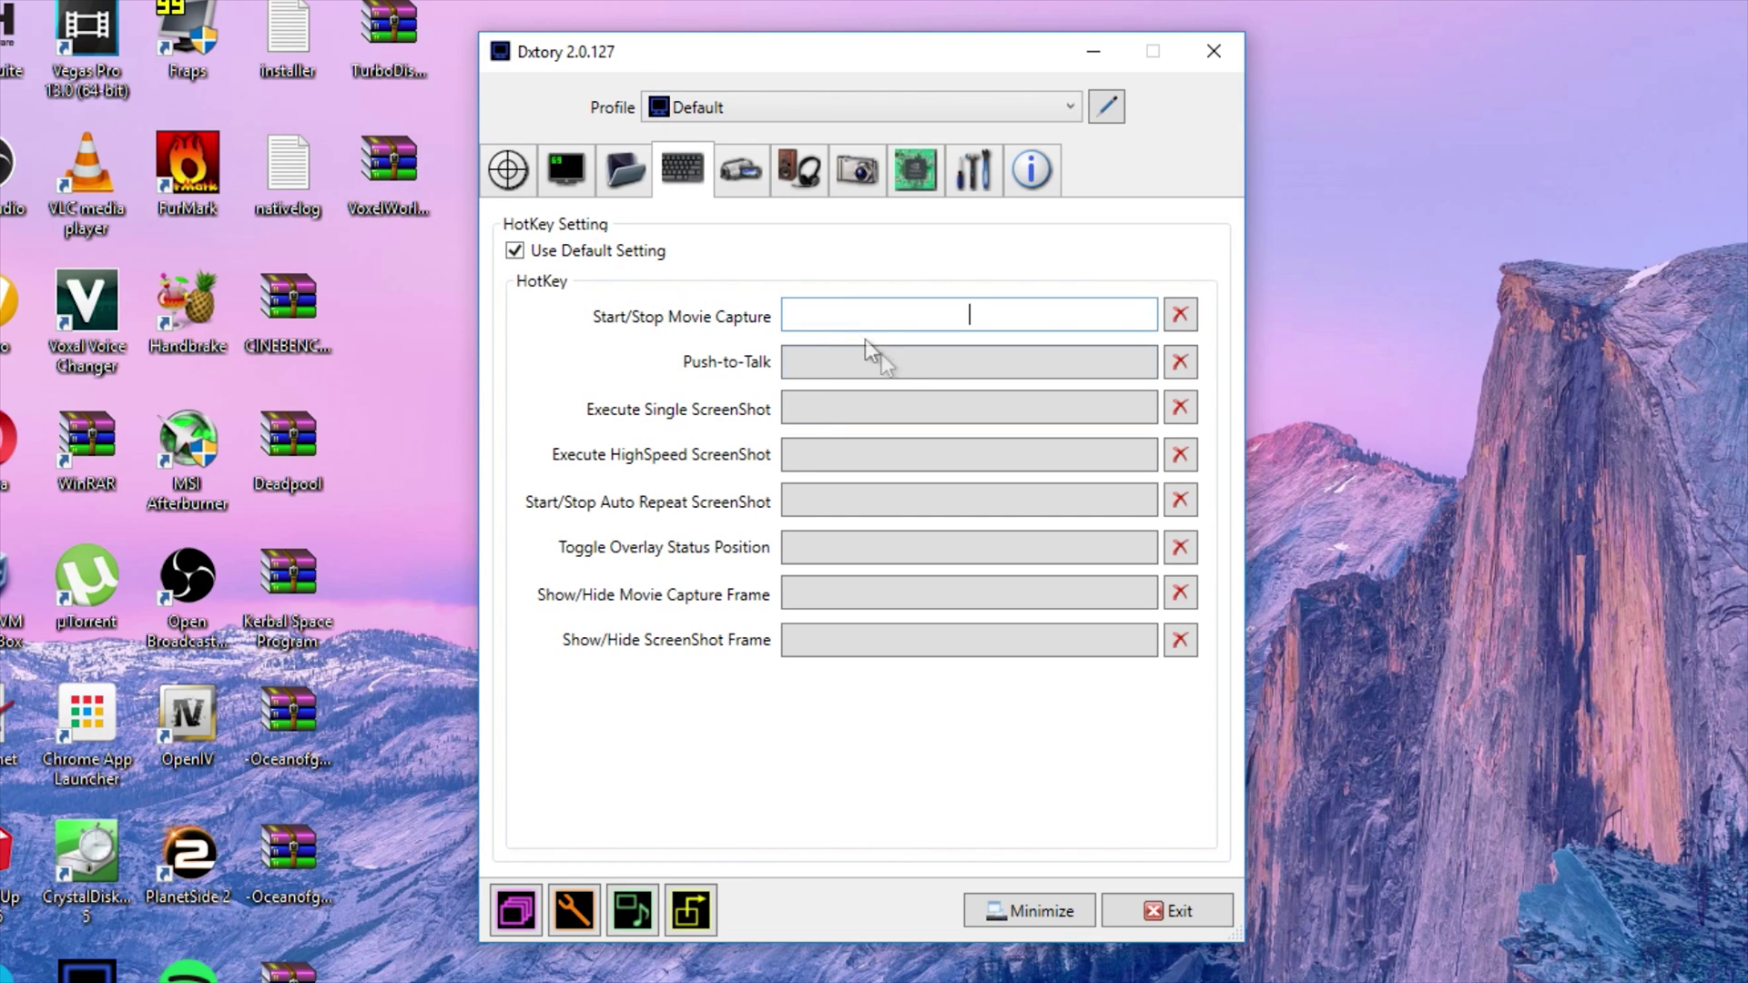
key(F12)
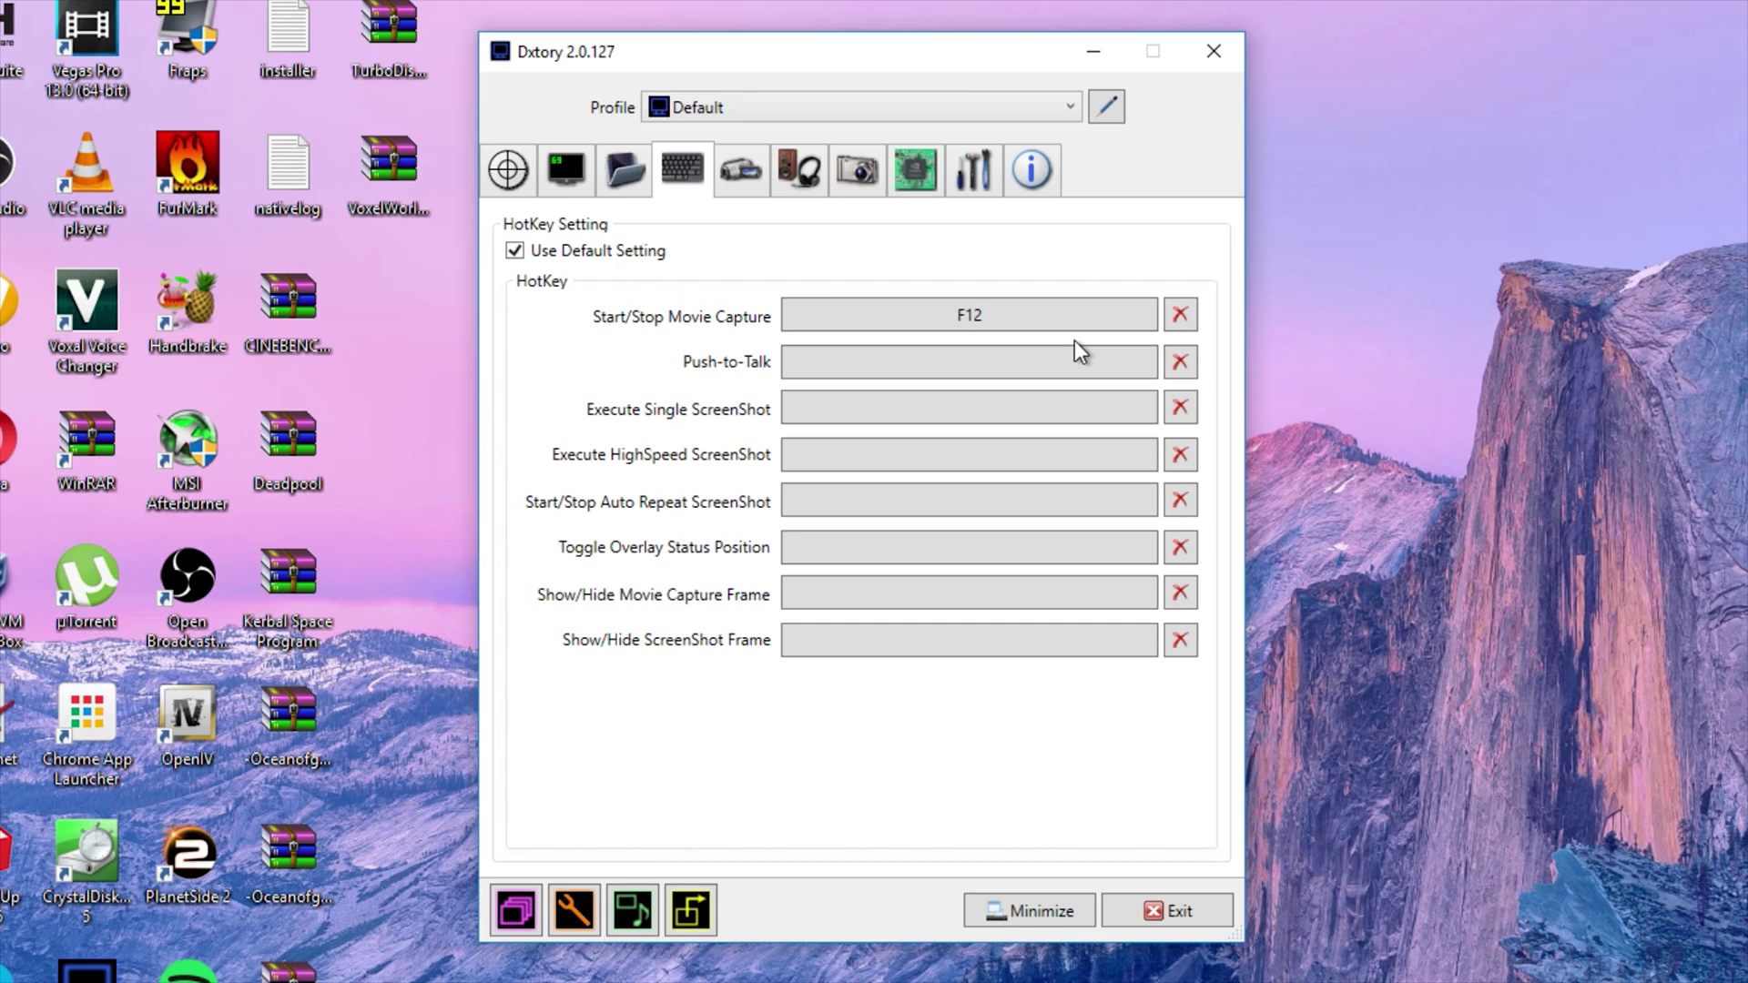
Step: Bind Push-to-Talk, the screenshot, overlay-position and frame hotkeys to Mouse Button Left
click(1007, 347)
click(974, 412)
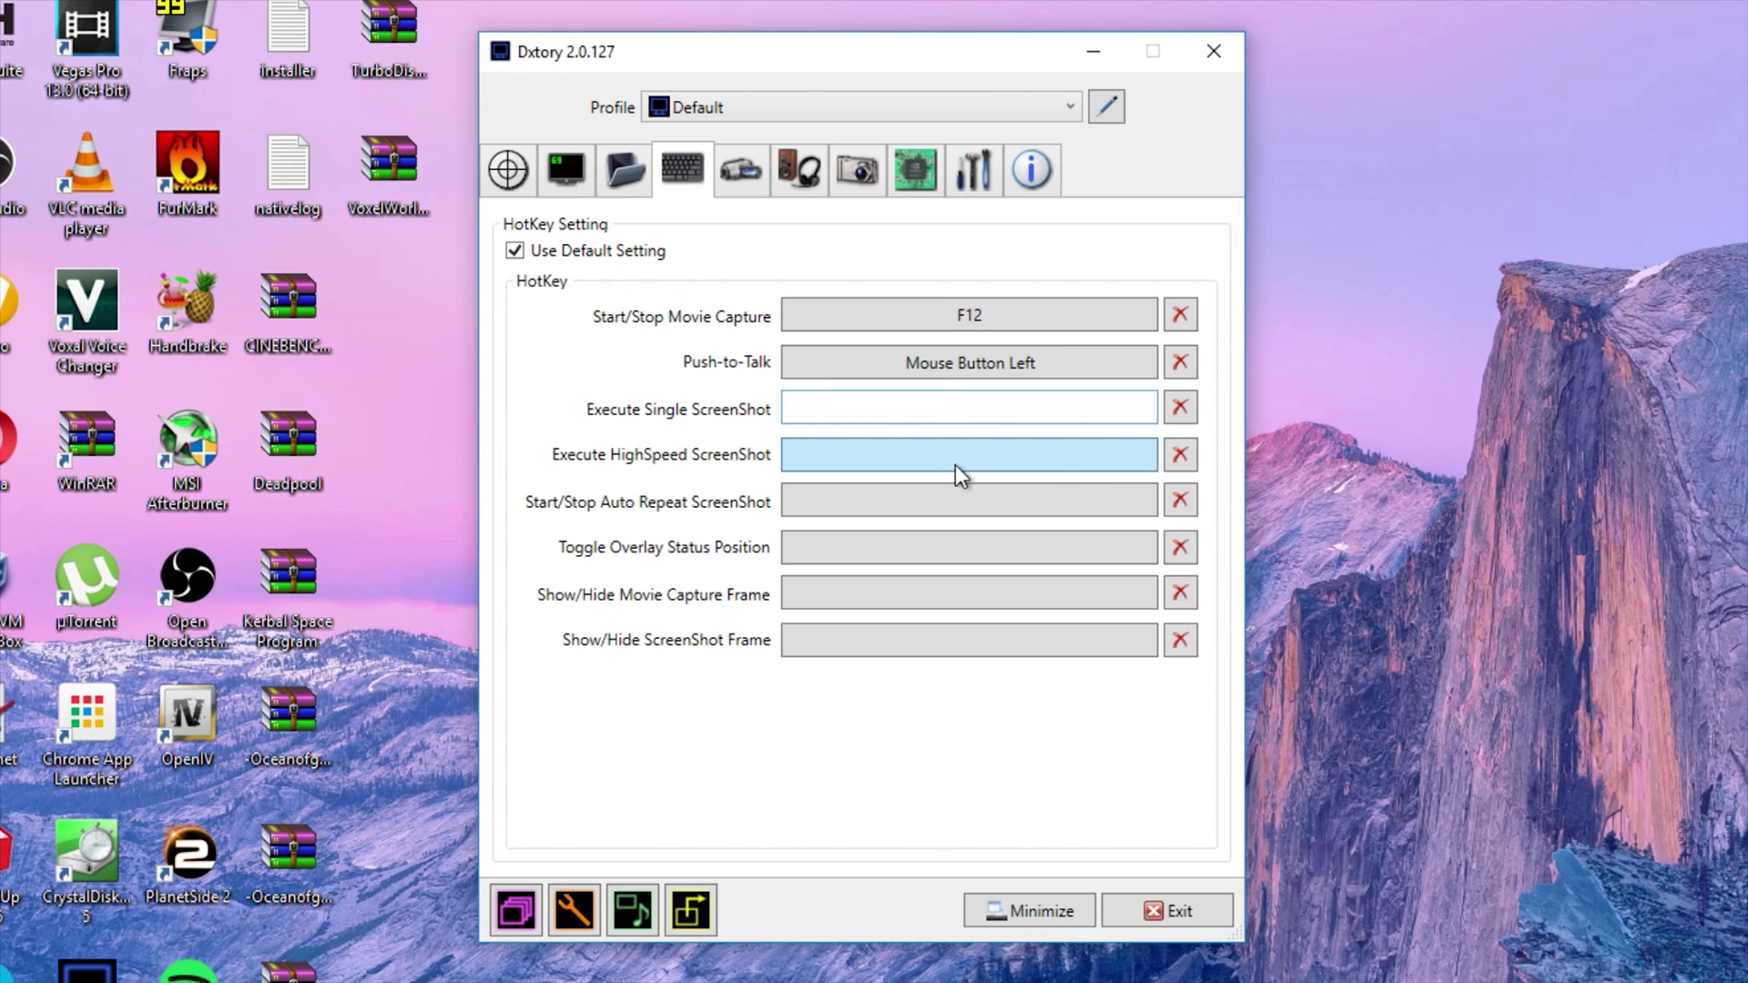
click(981, 457)
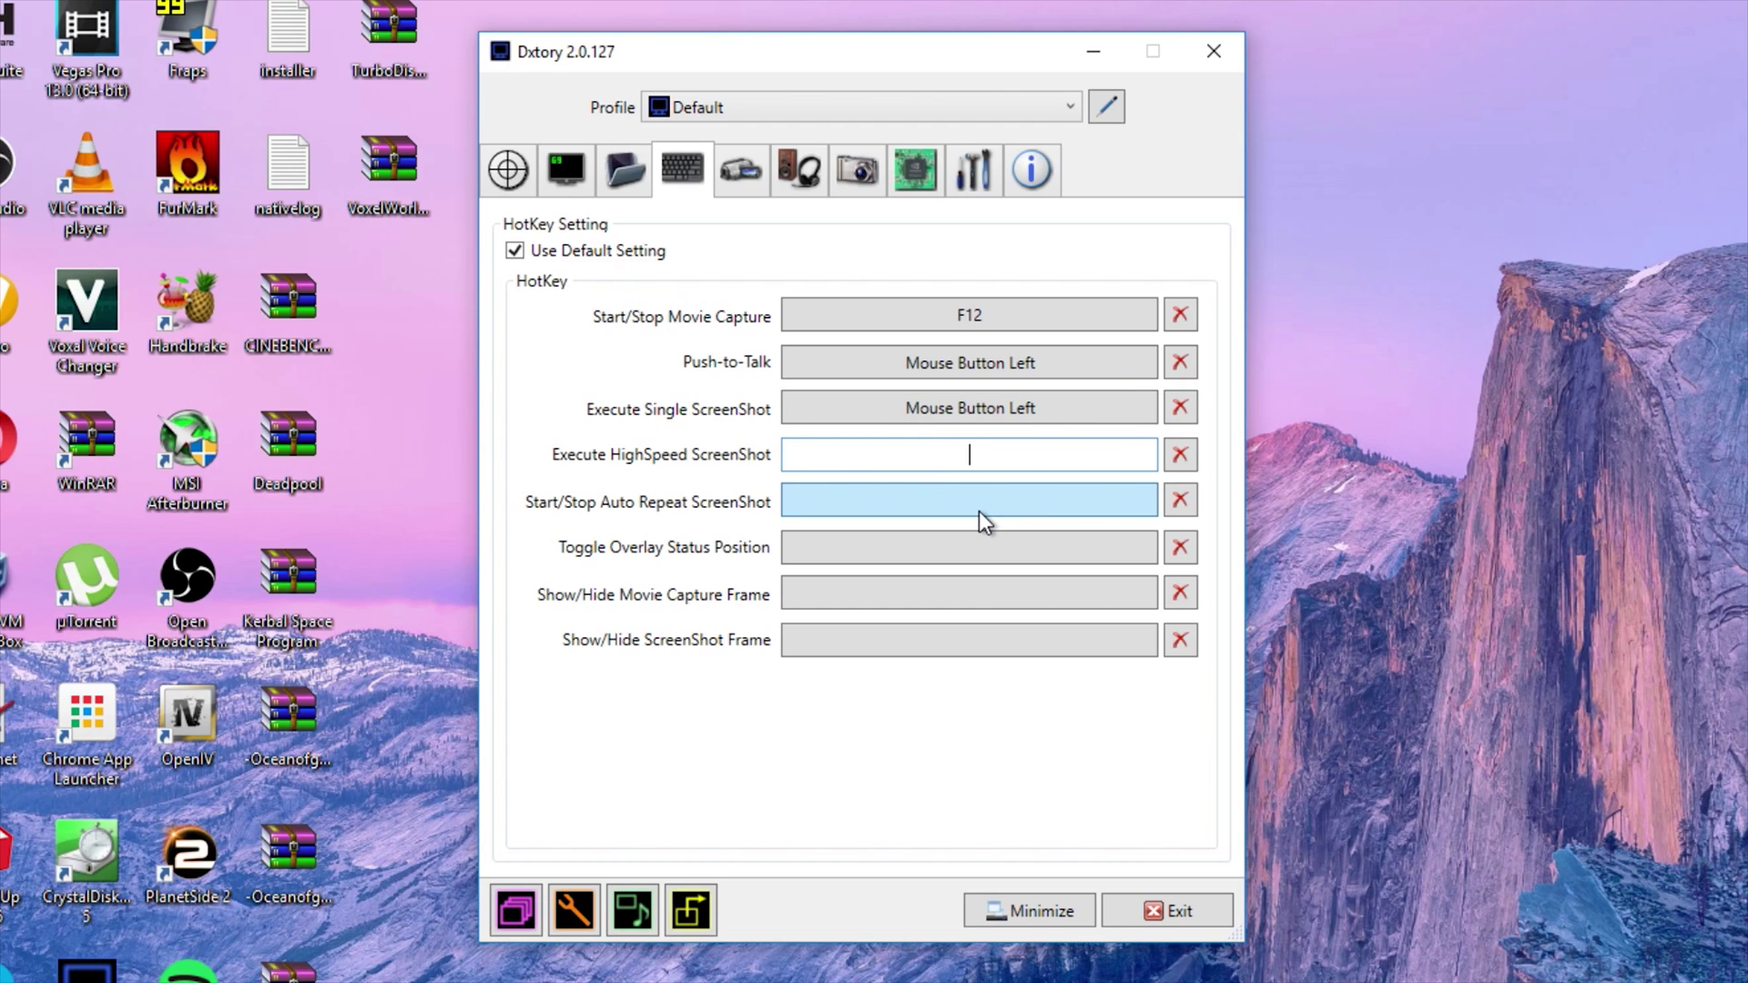
click(980, 510)
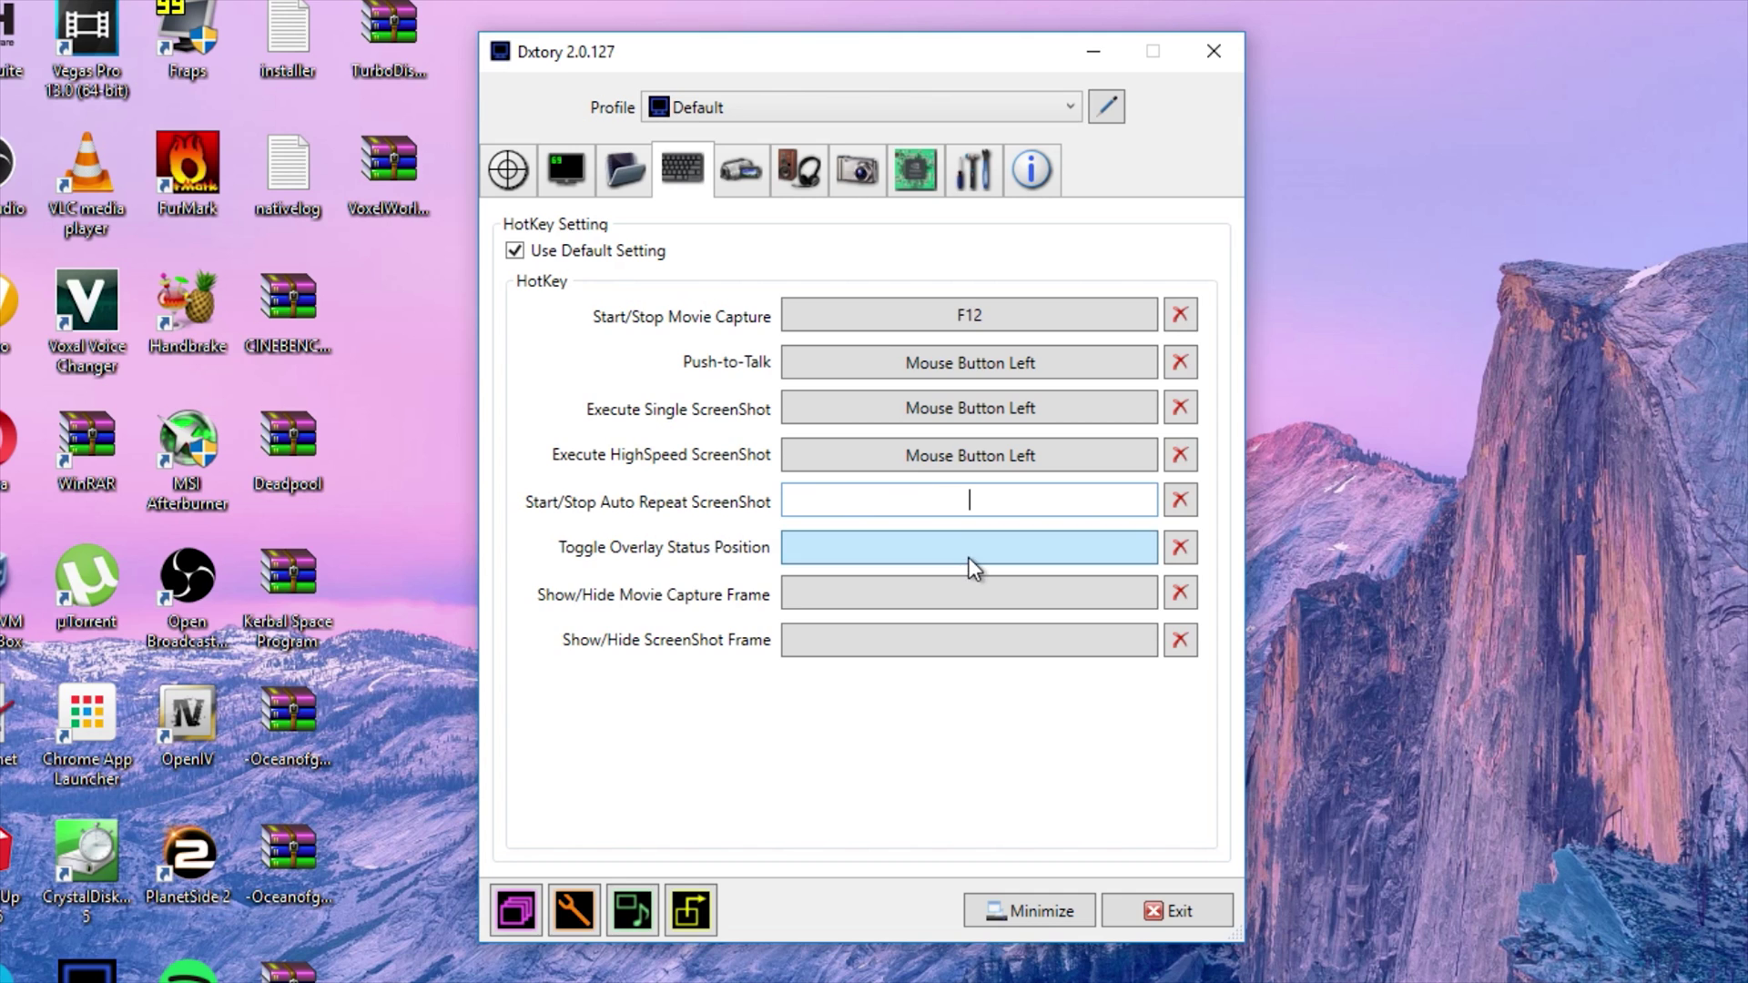
click(971, 574)
click(972, 592)
click(983, 642)
click(986, 649)
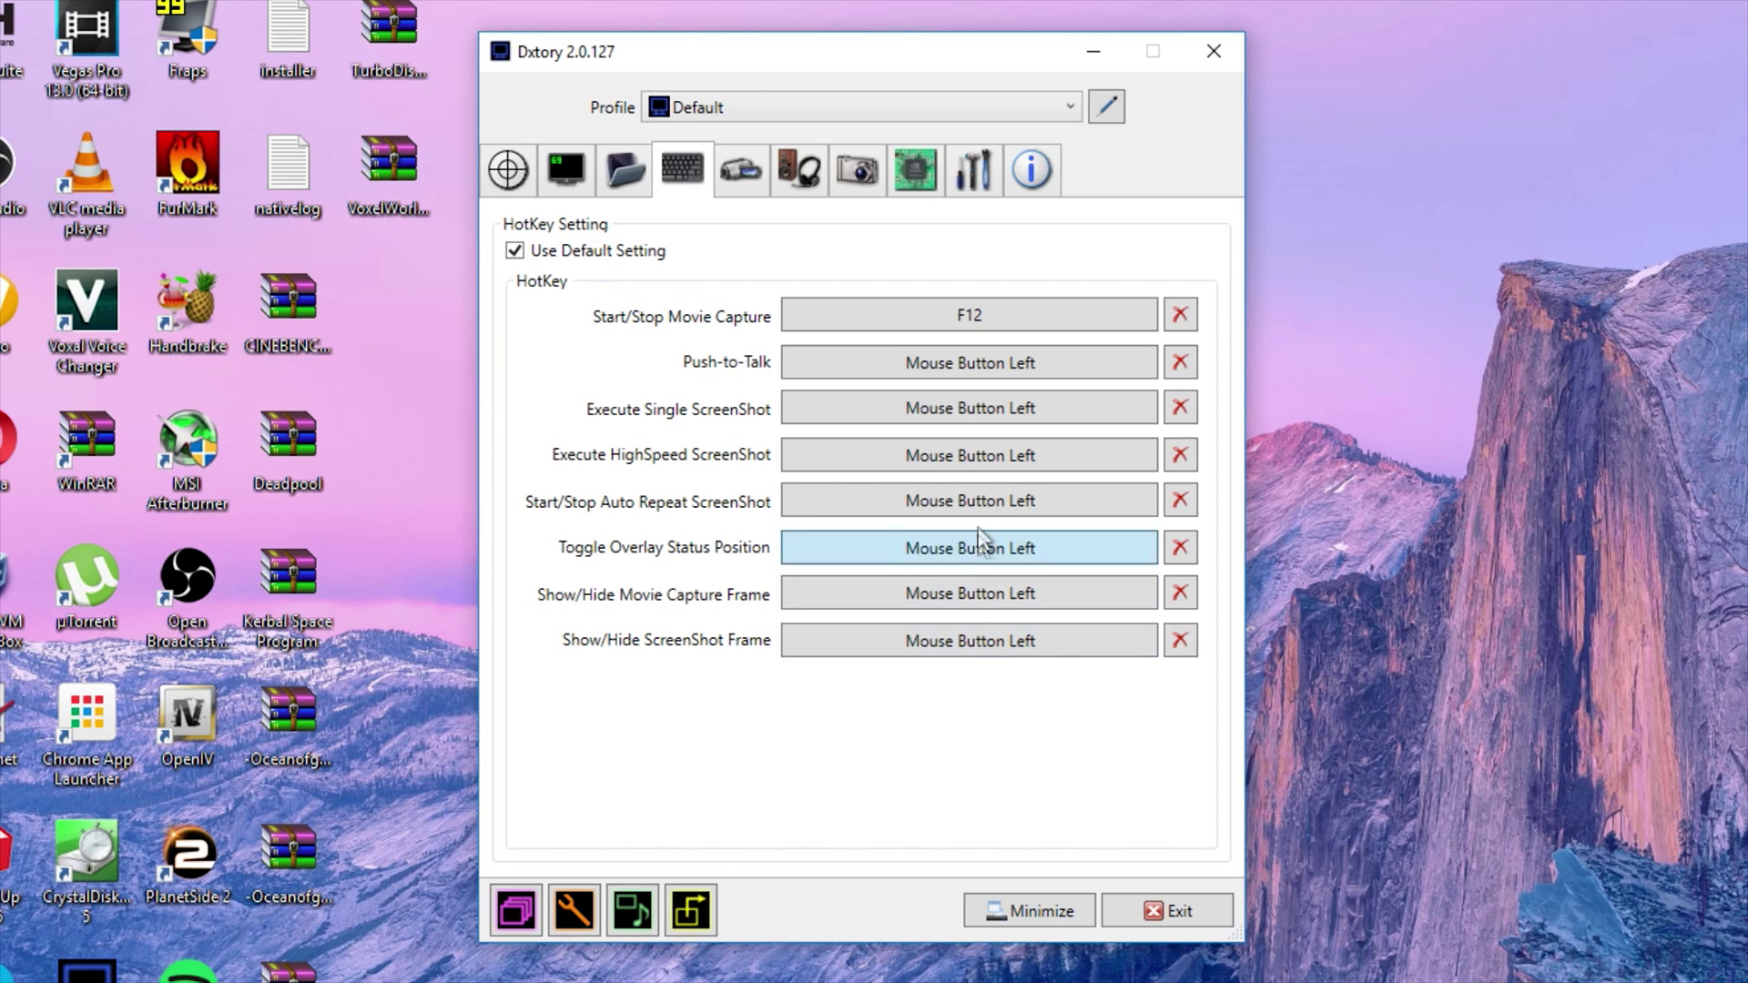
Step: Clear all eight hotkey assignments, including F12 for movie capture
click(1178, 315)
click(1182, 362)
click(1181, 408)
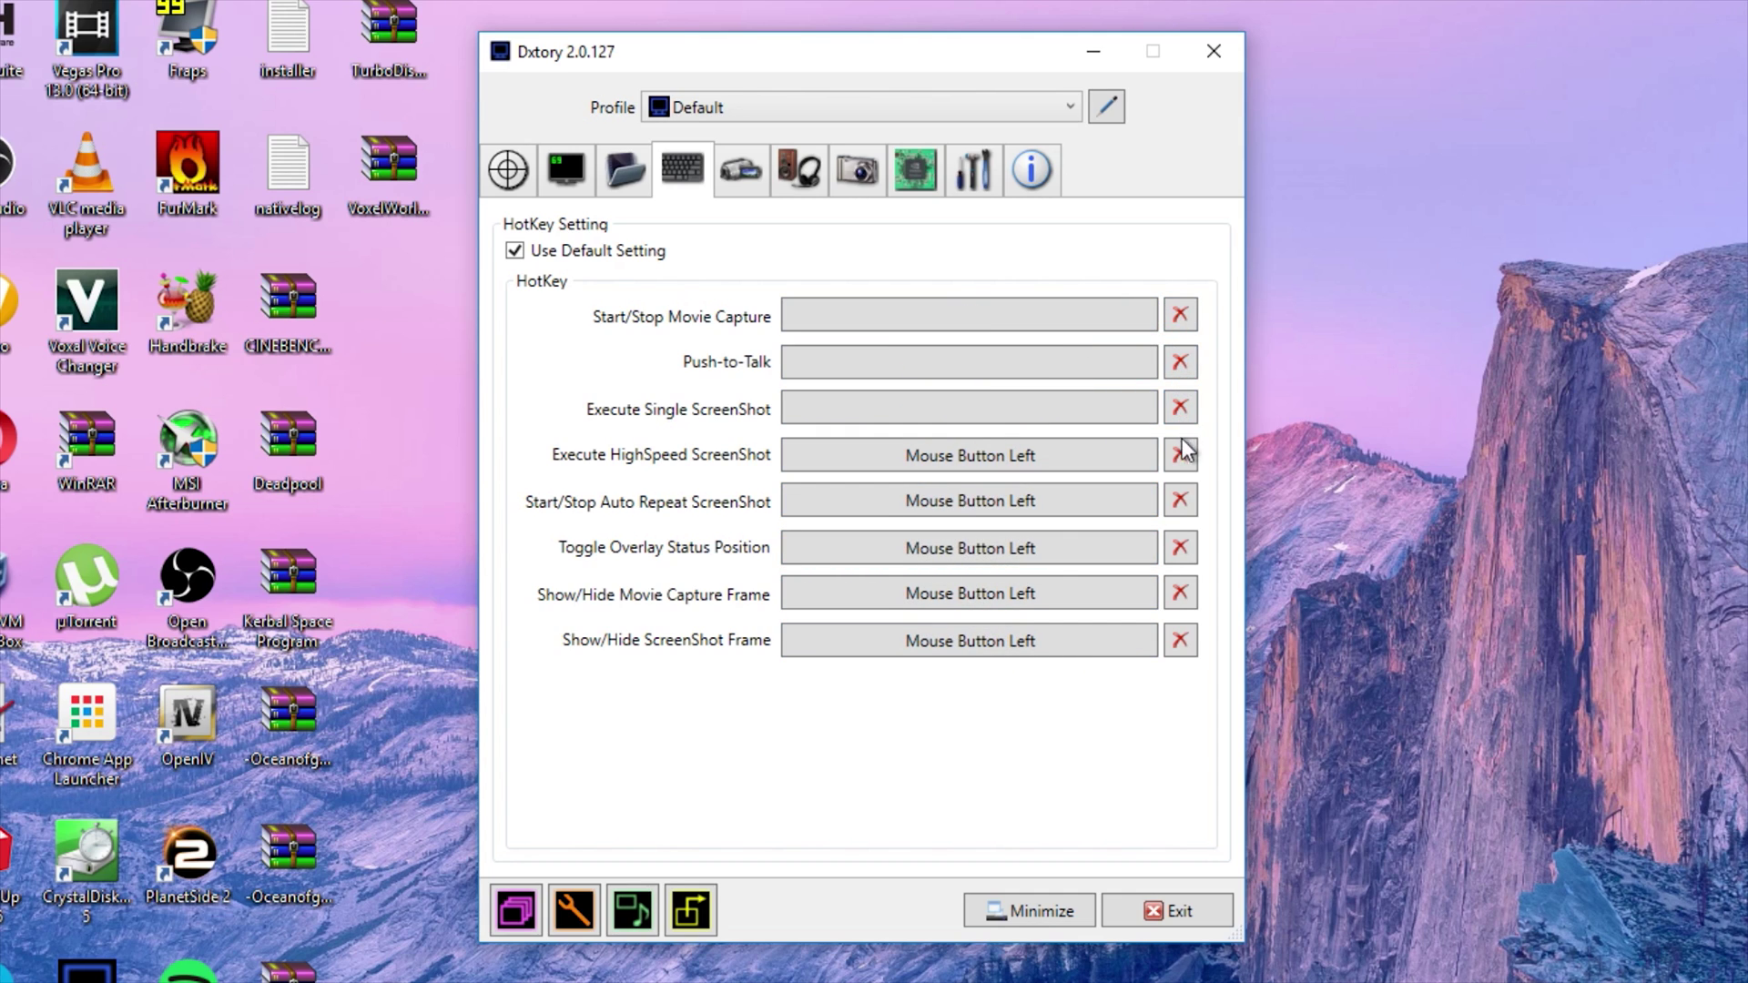
click(1180, 455)
click(1180, 499)
click(1180, 547)
click(1180, 593)
click(1180, 640)
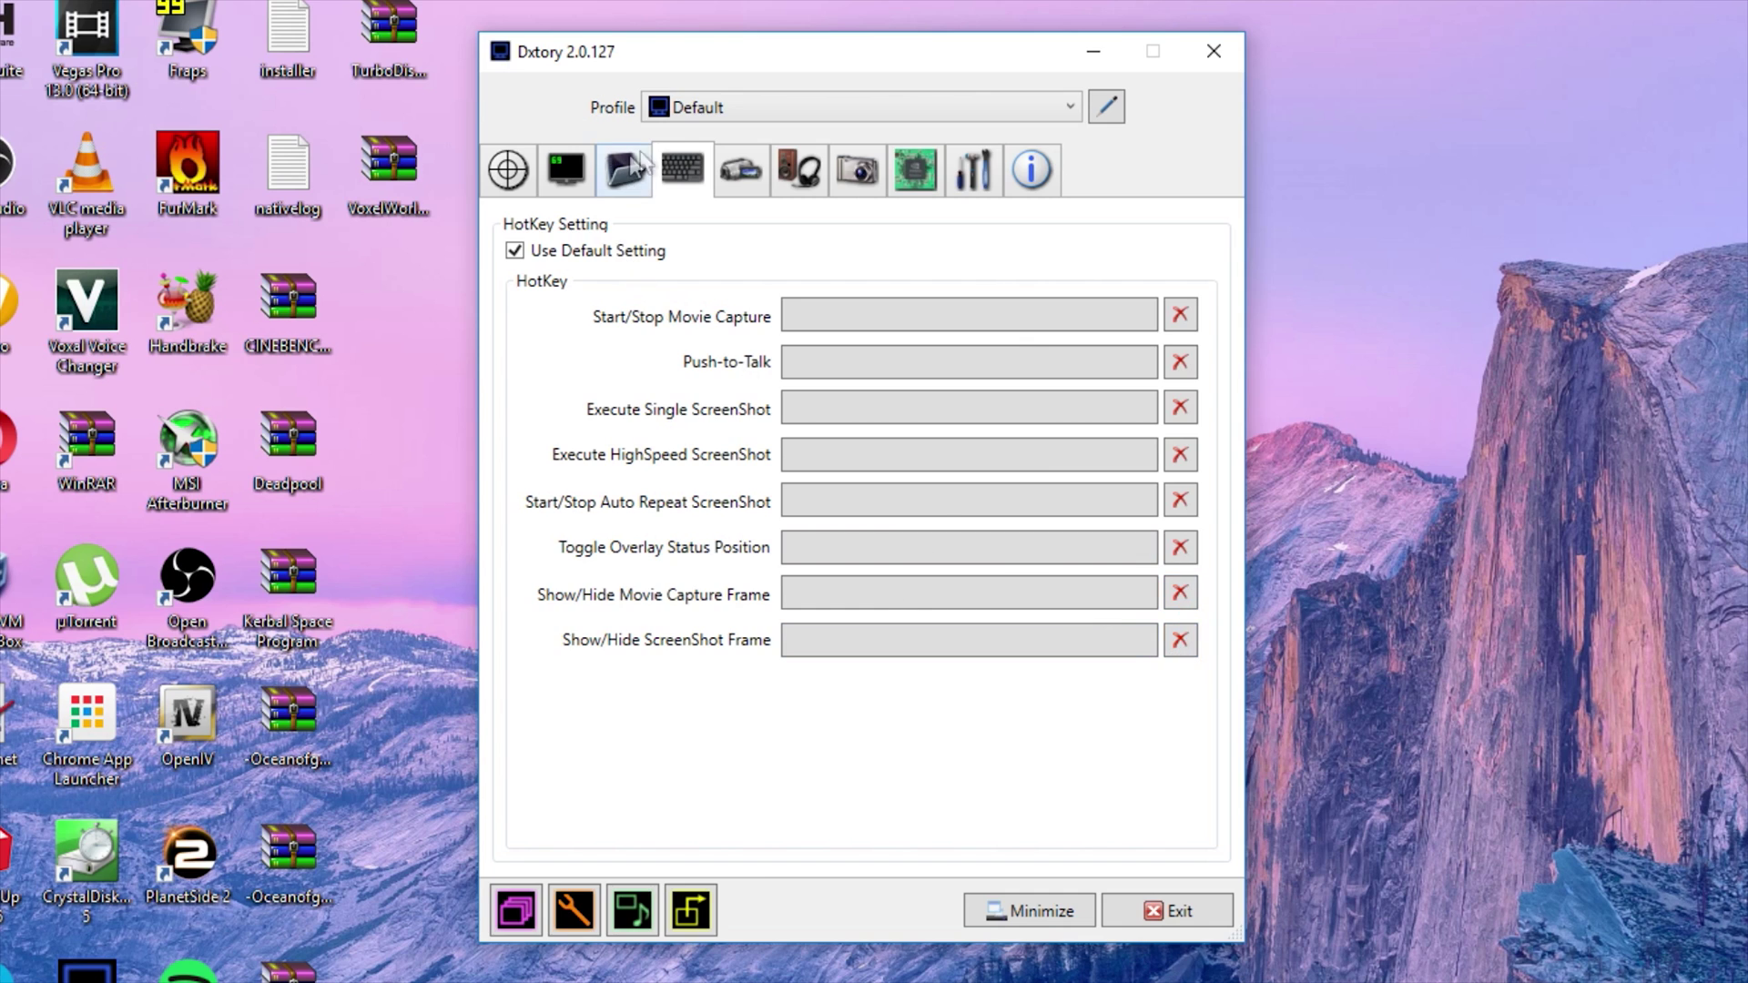
click(737, 175)
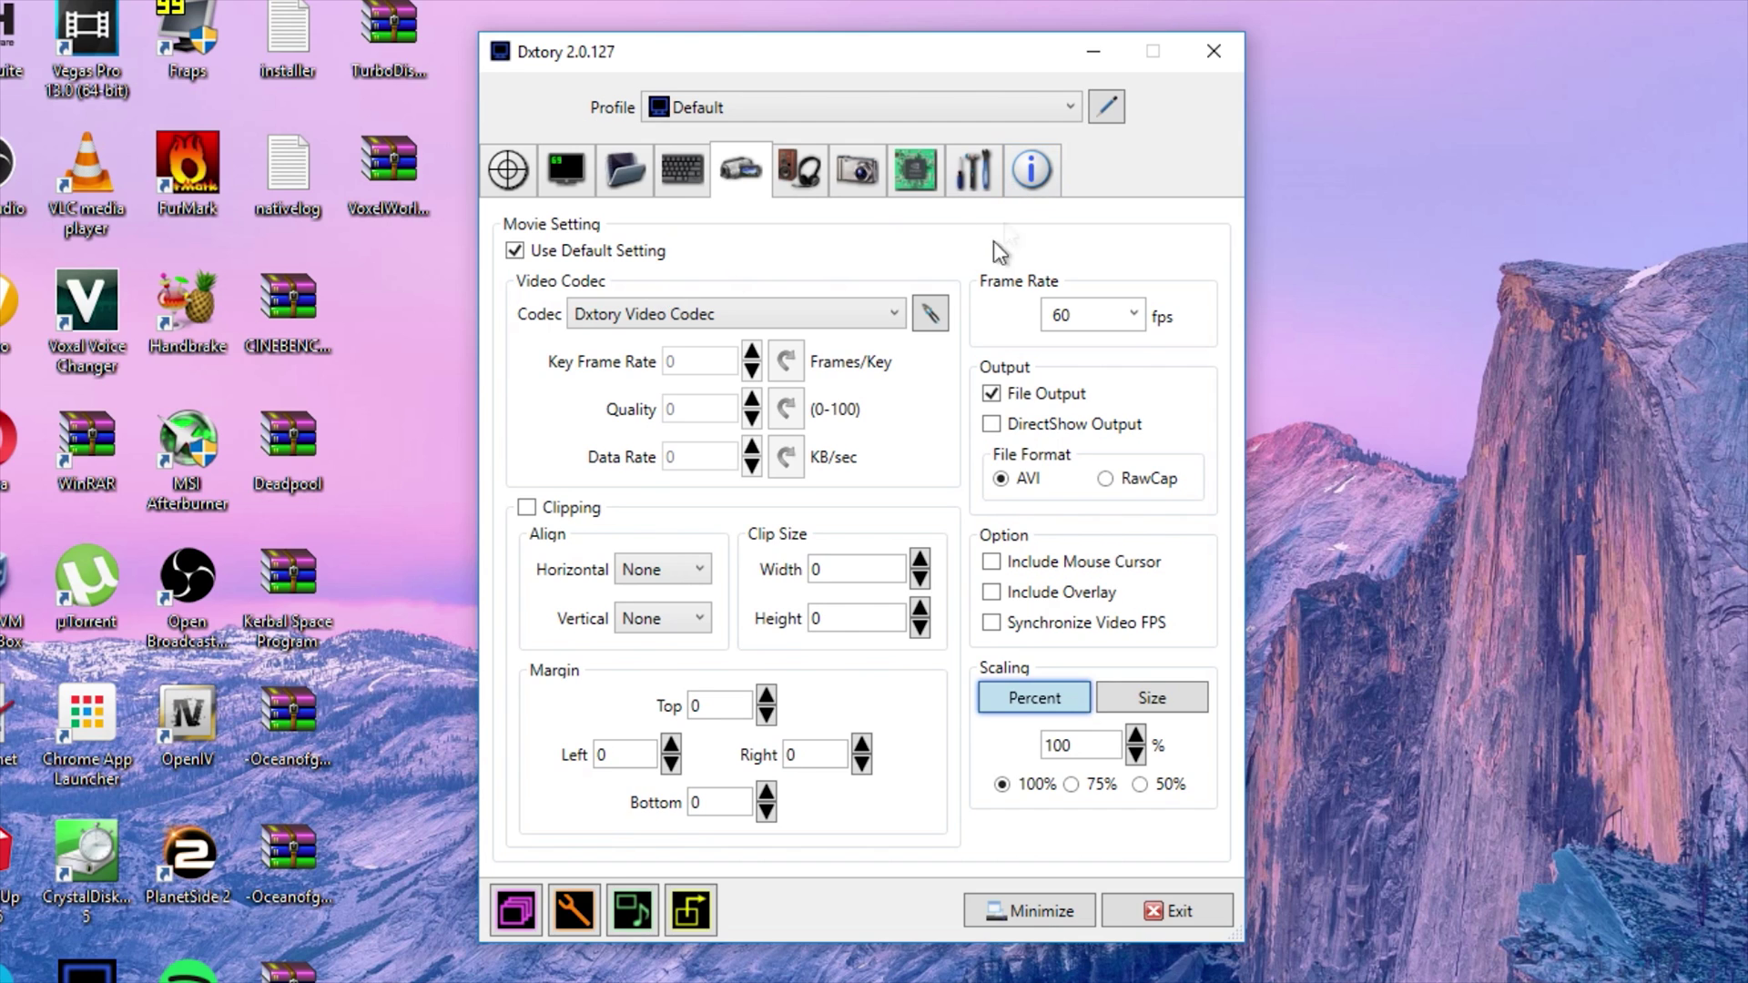
Step: Keep Dxtory Video Codec and confirm its format as RGB - True Quality with Compress on
click(881, 313)
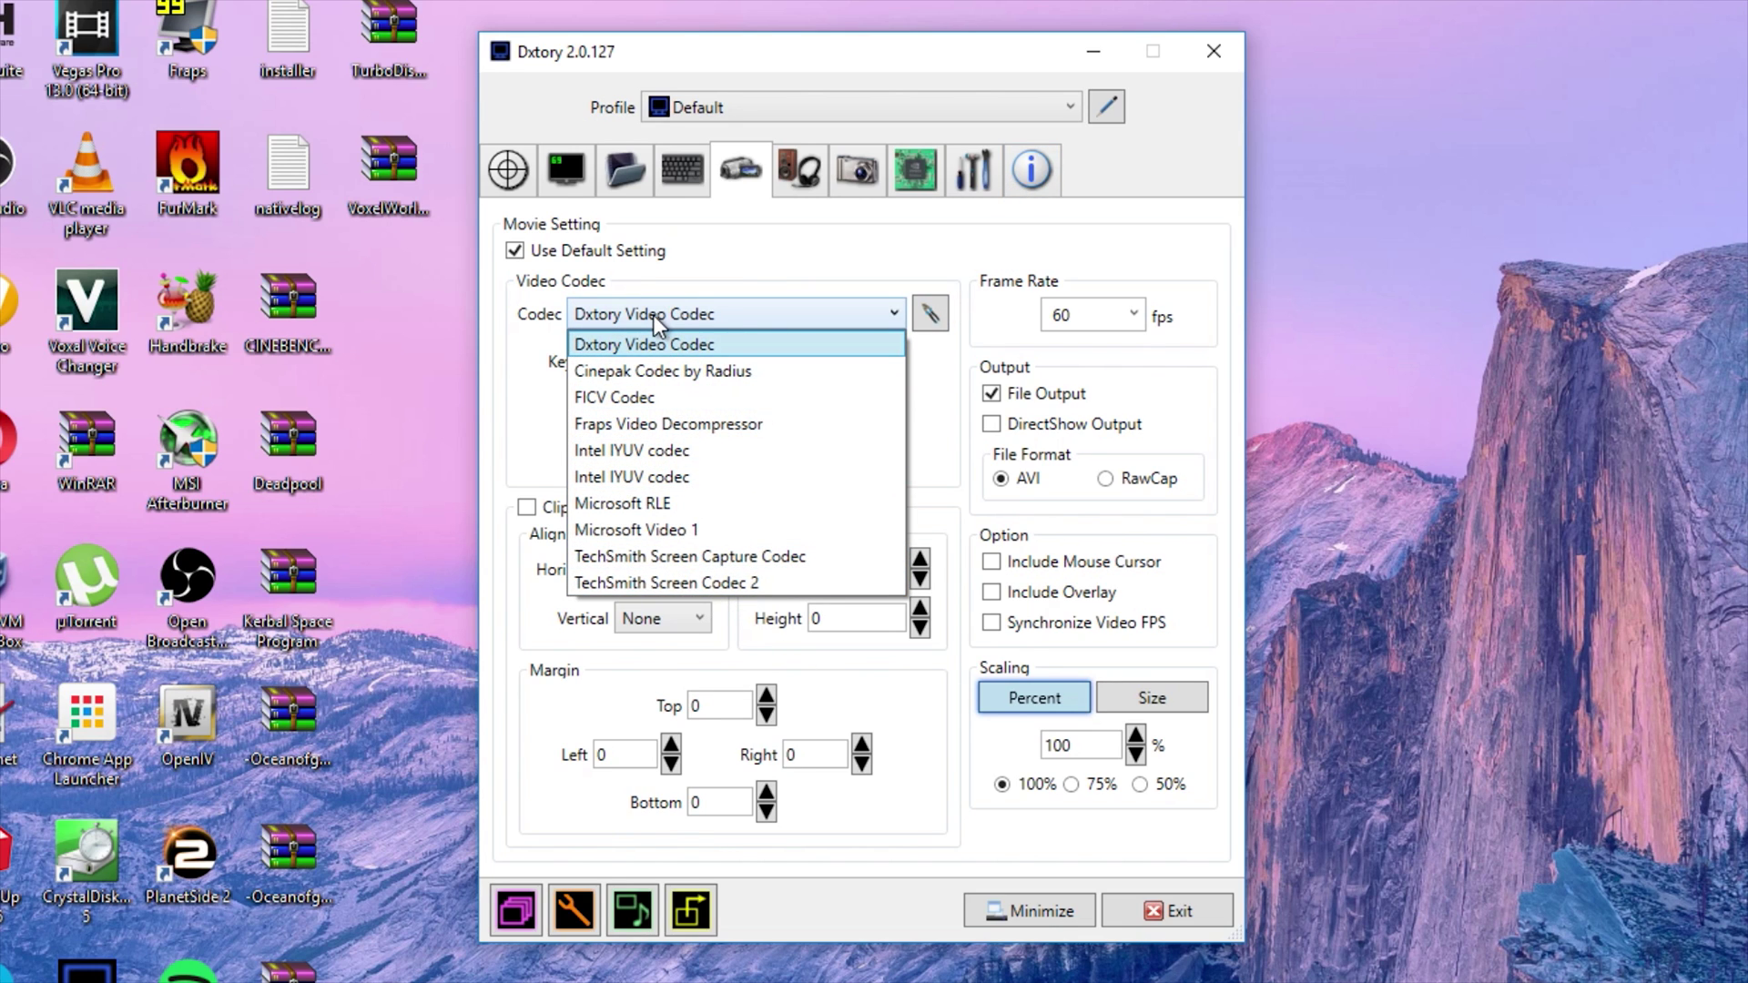
click(670, 337)
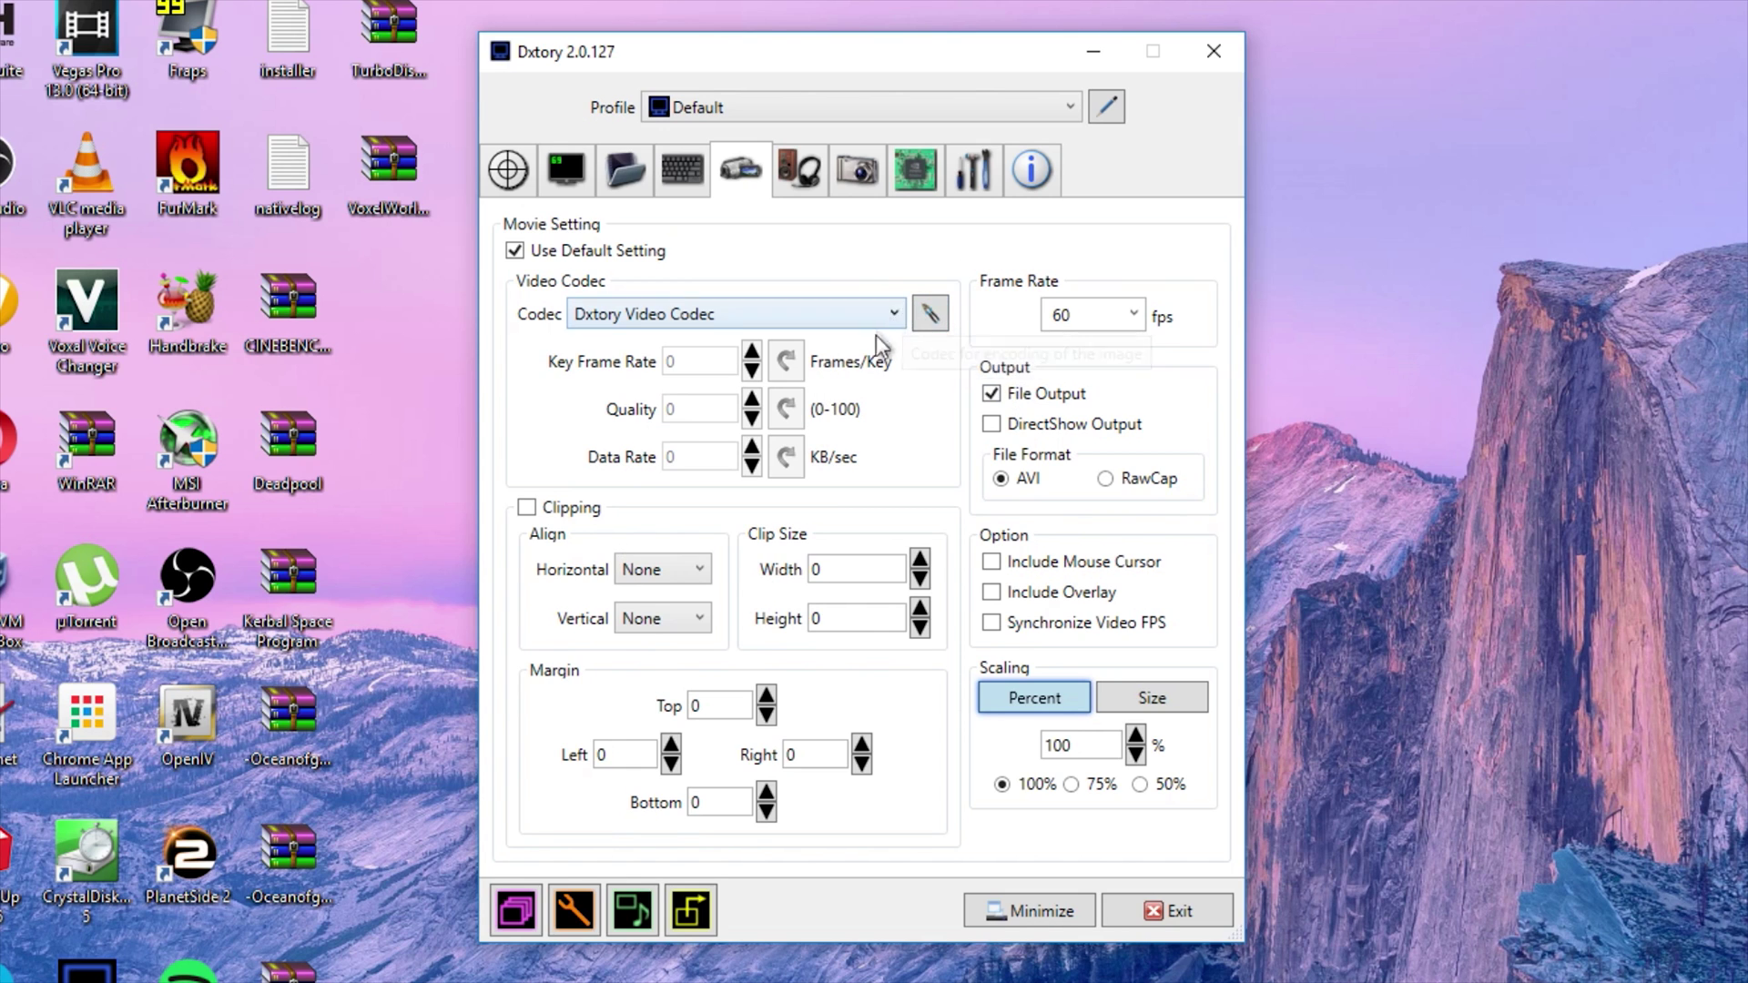
click(929, 316)
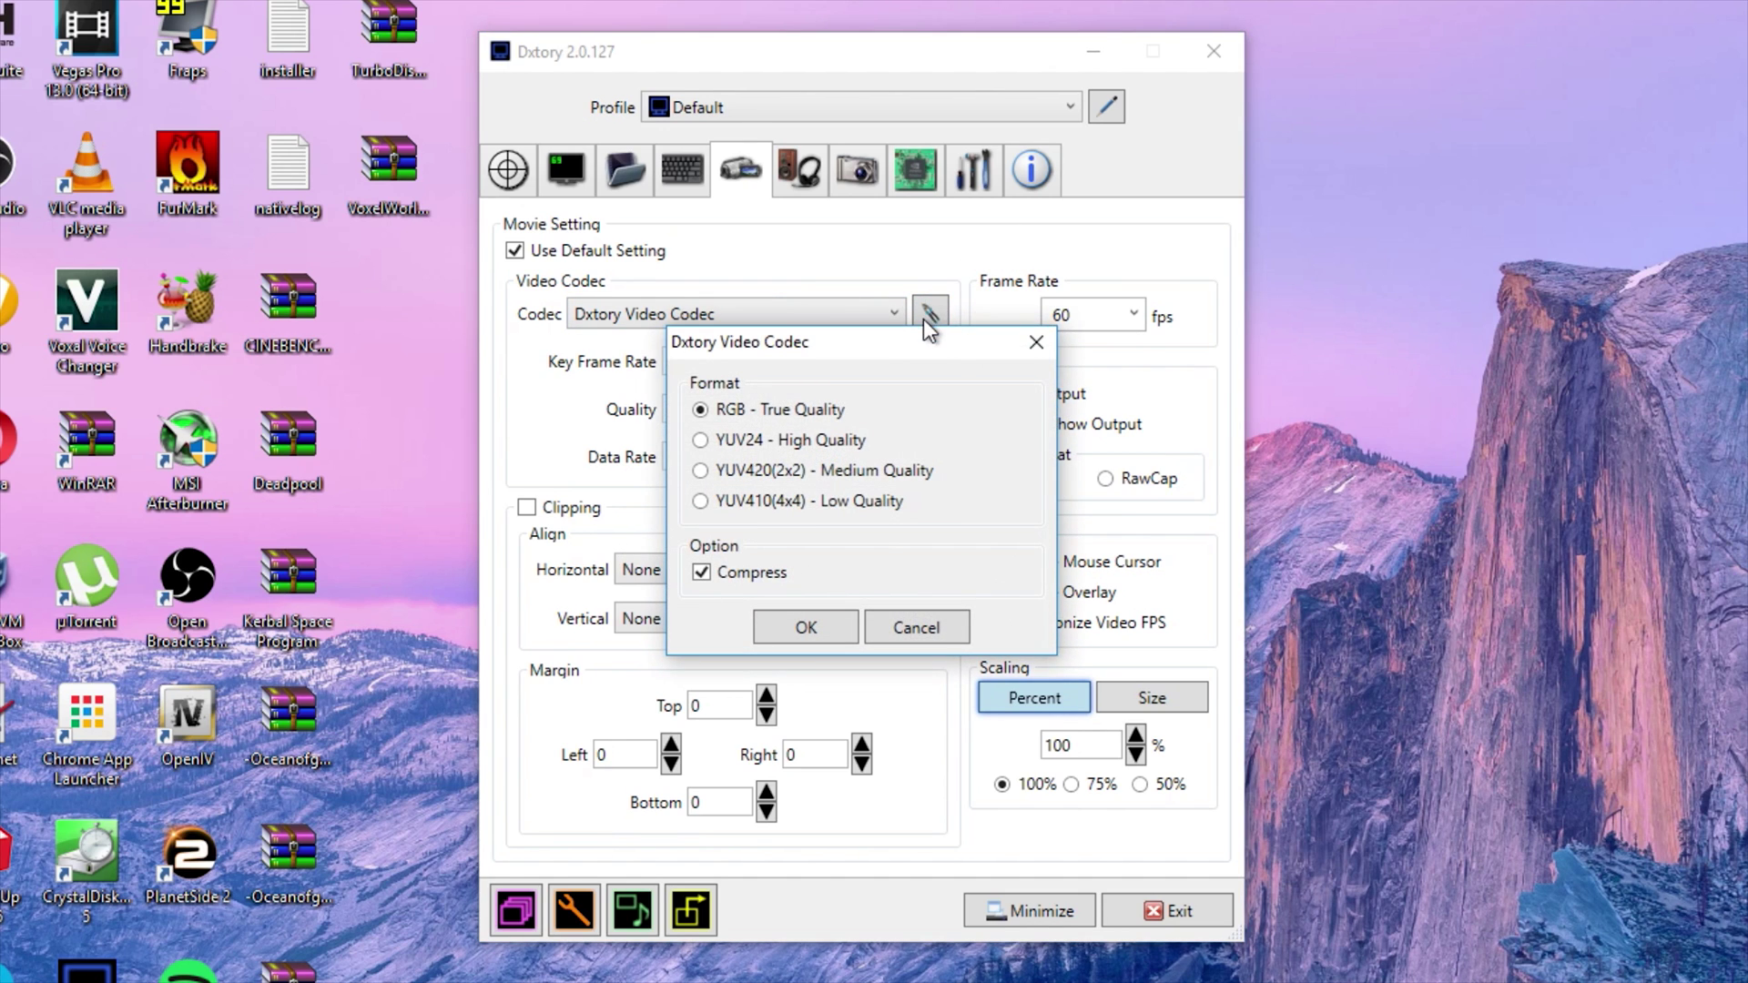
drag(923, 339, 920, 260)
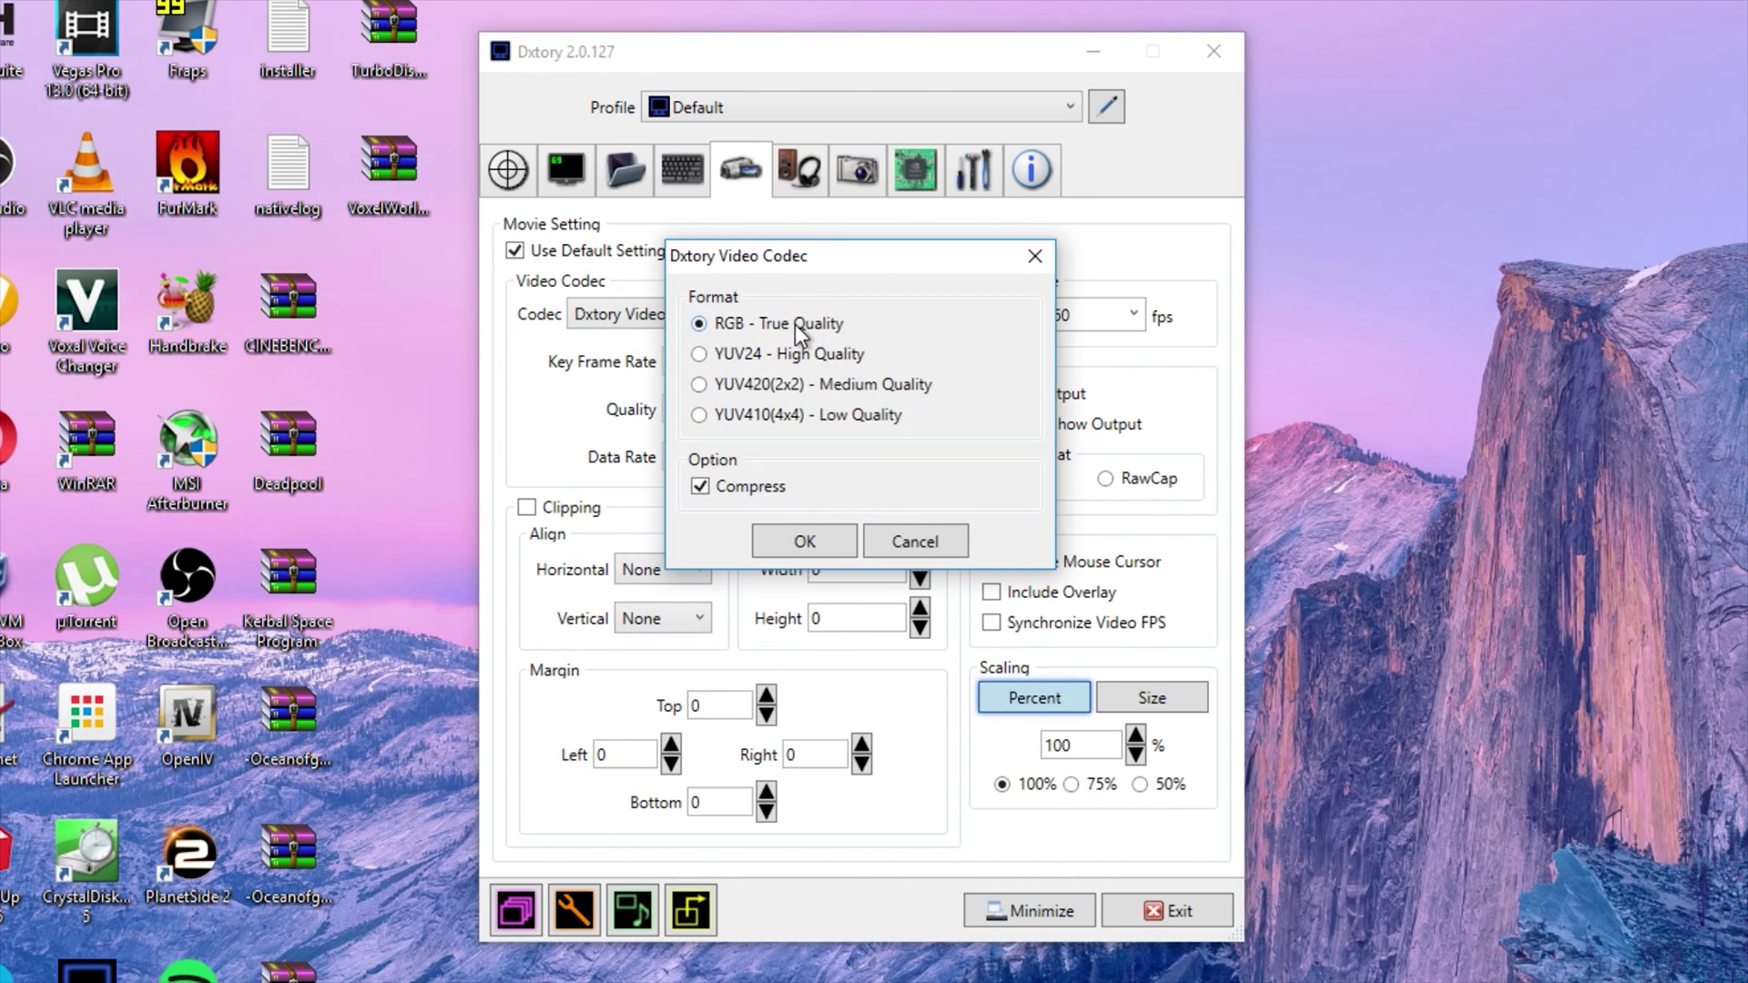
click(793, 415)
click(707, 326)
click(792, 543)
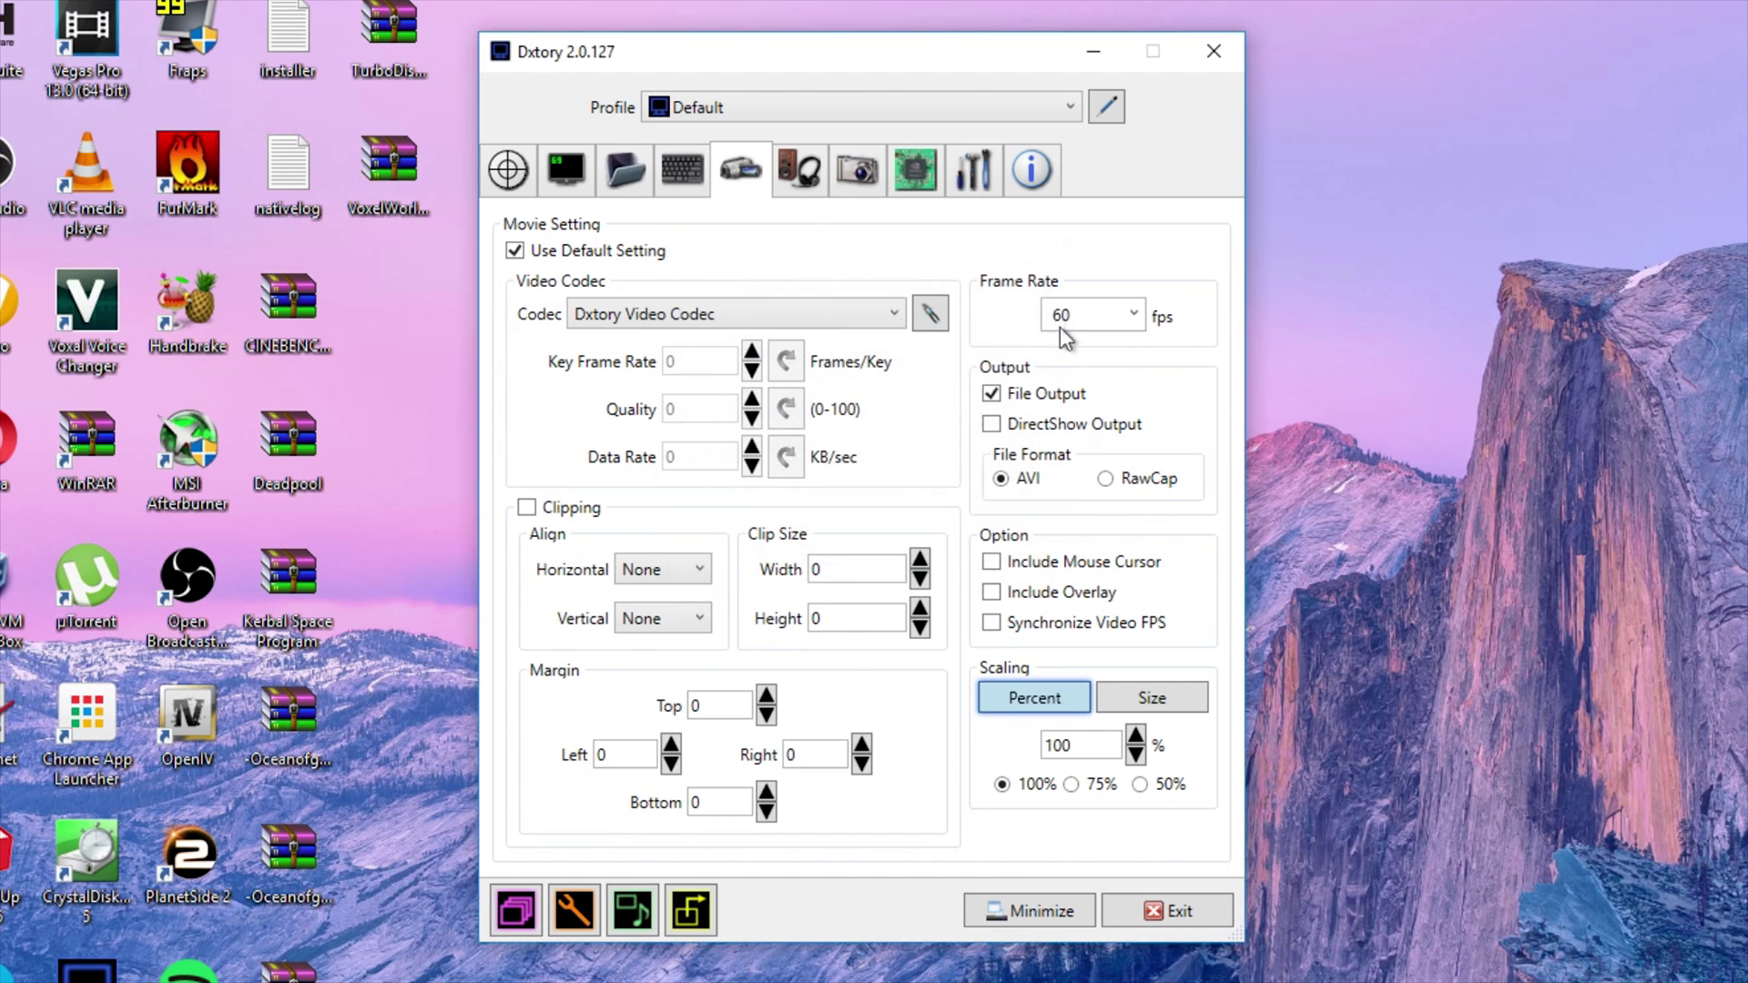
click(1136, 316)
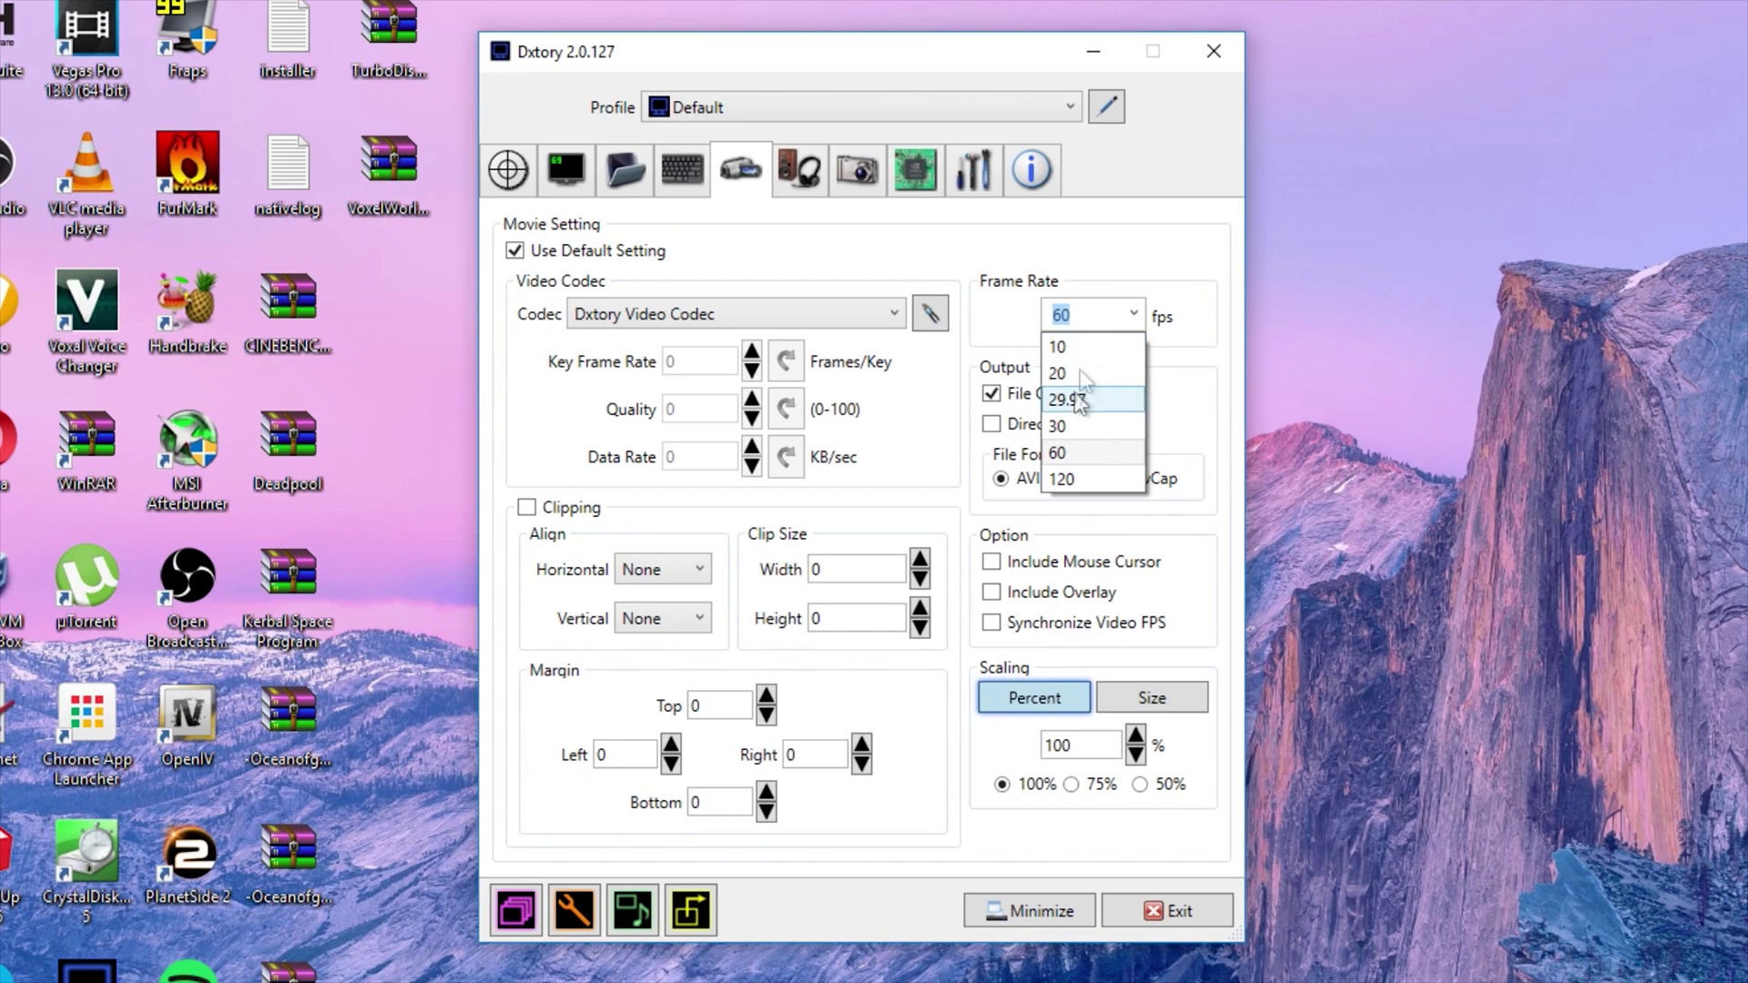
click(1135, 312)
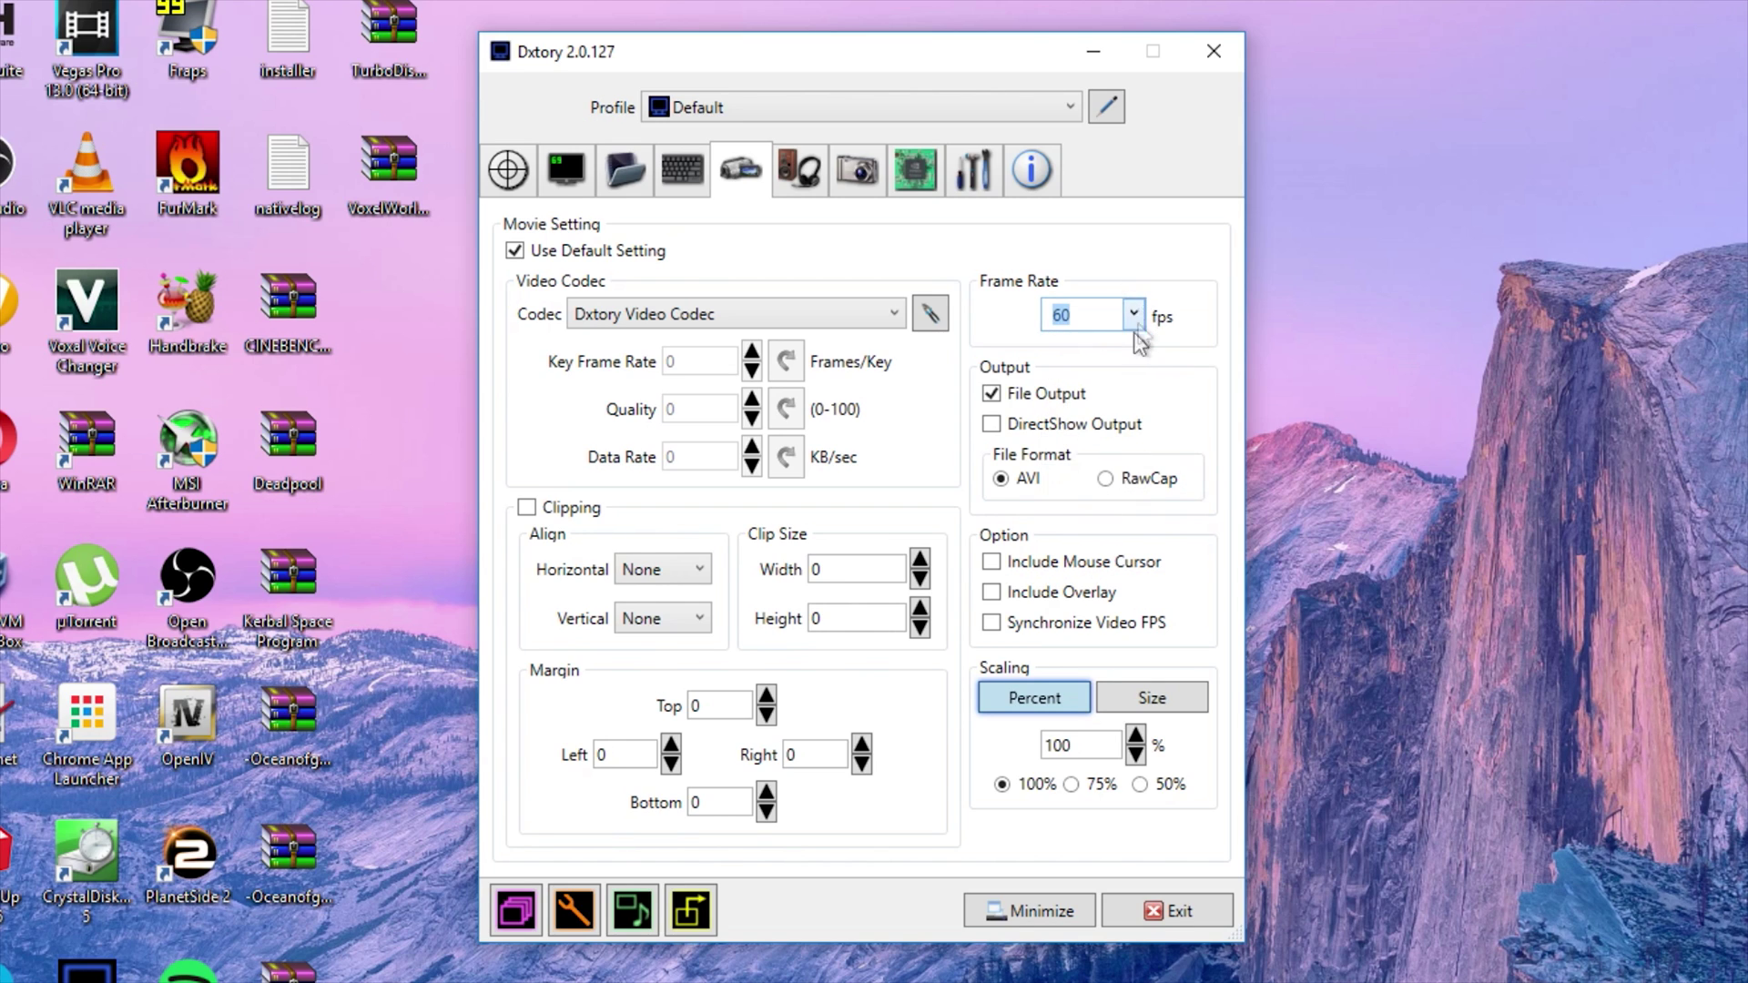
click(991, 395)
click(1010, 564)
drag(404, 478, 572, 9)
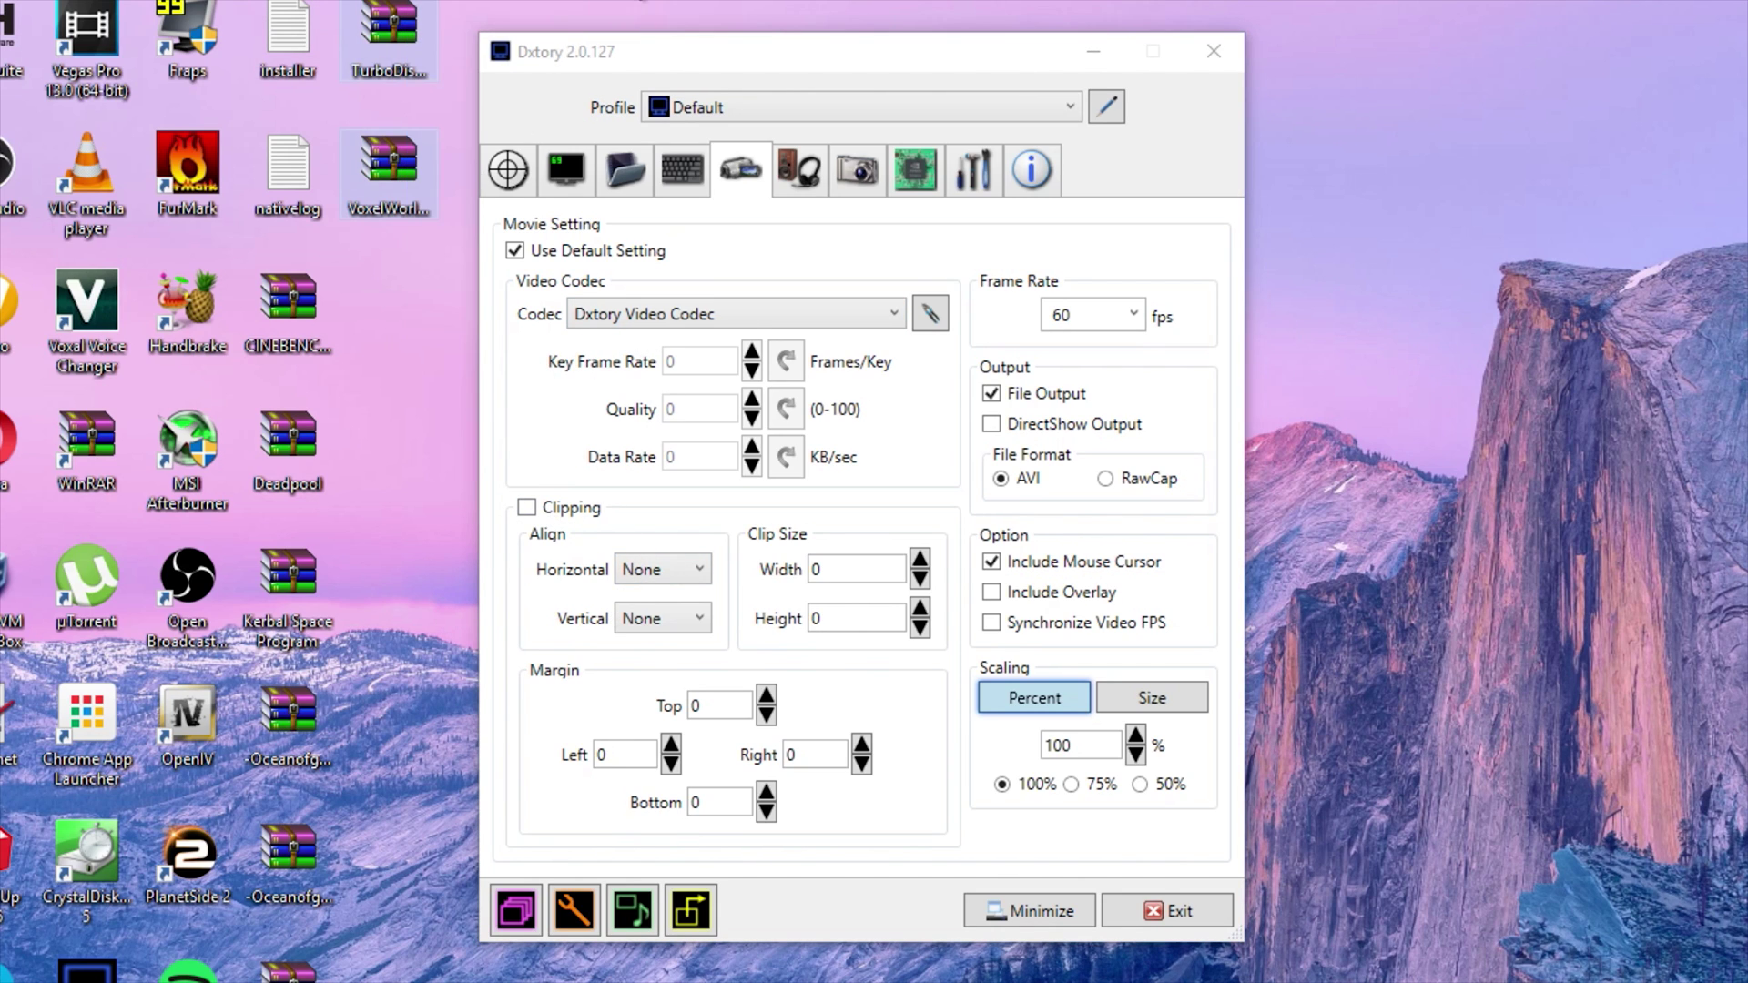
click(1035, 575)
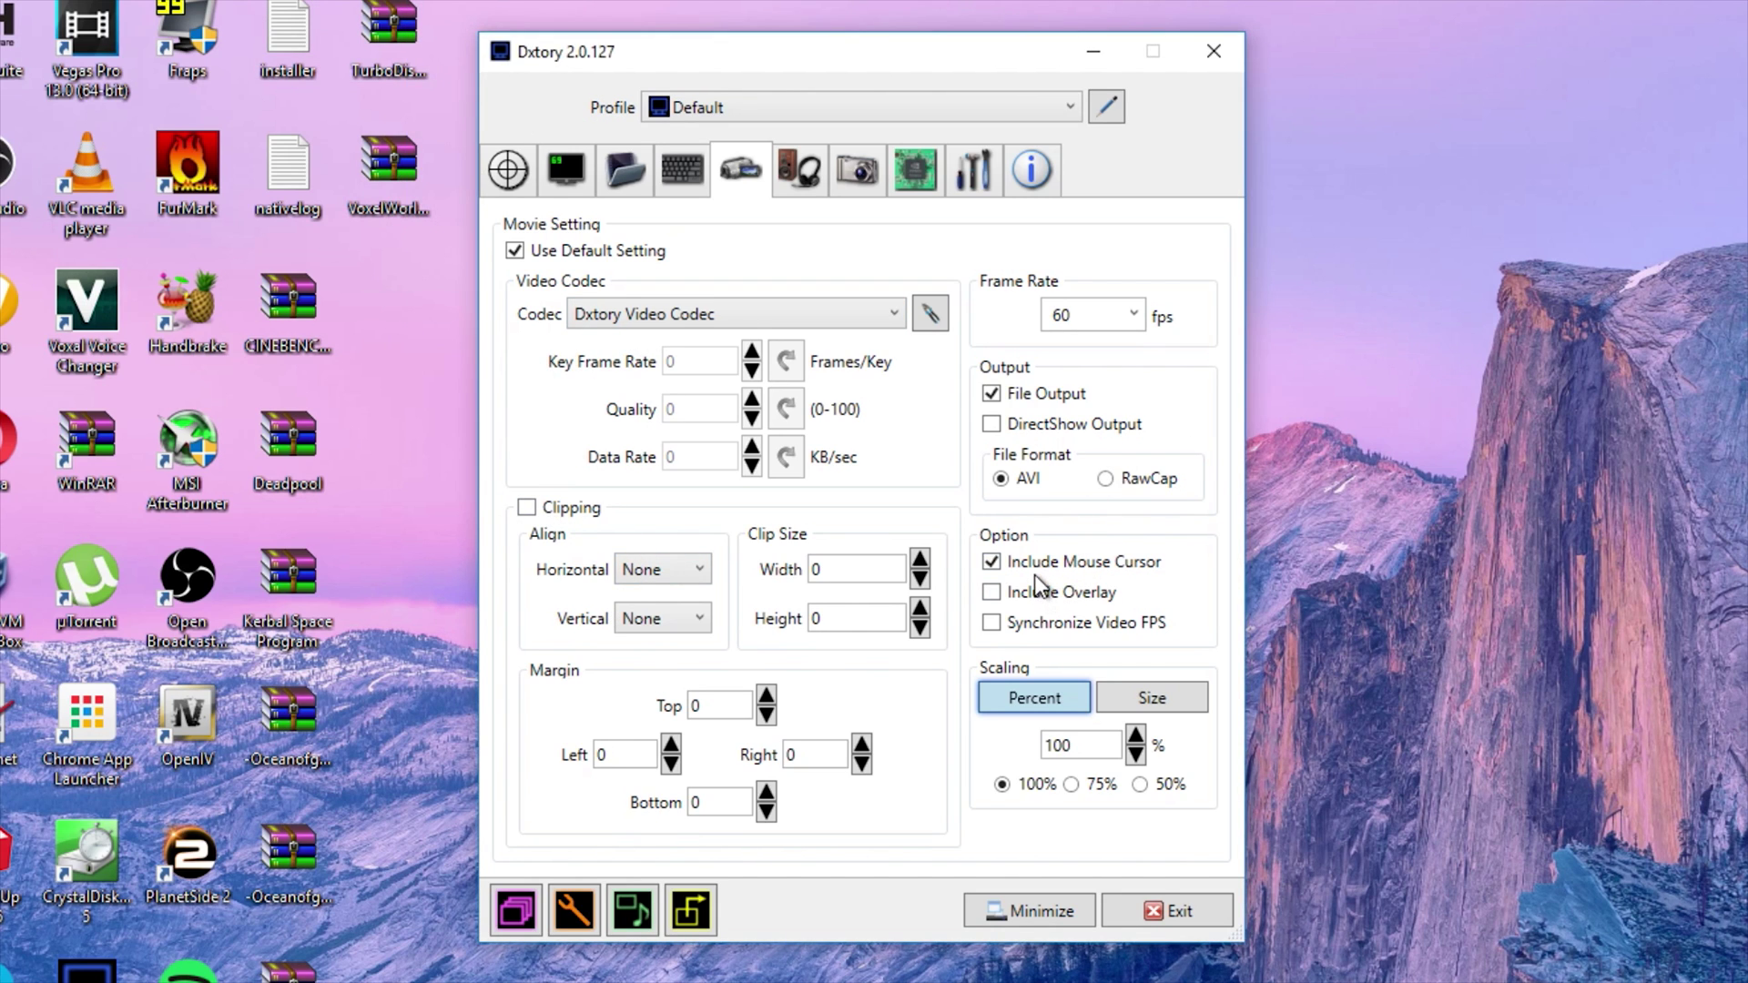
click(1347, 542)
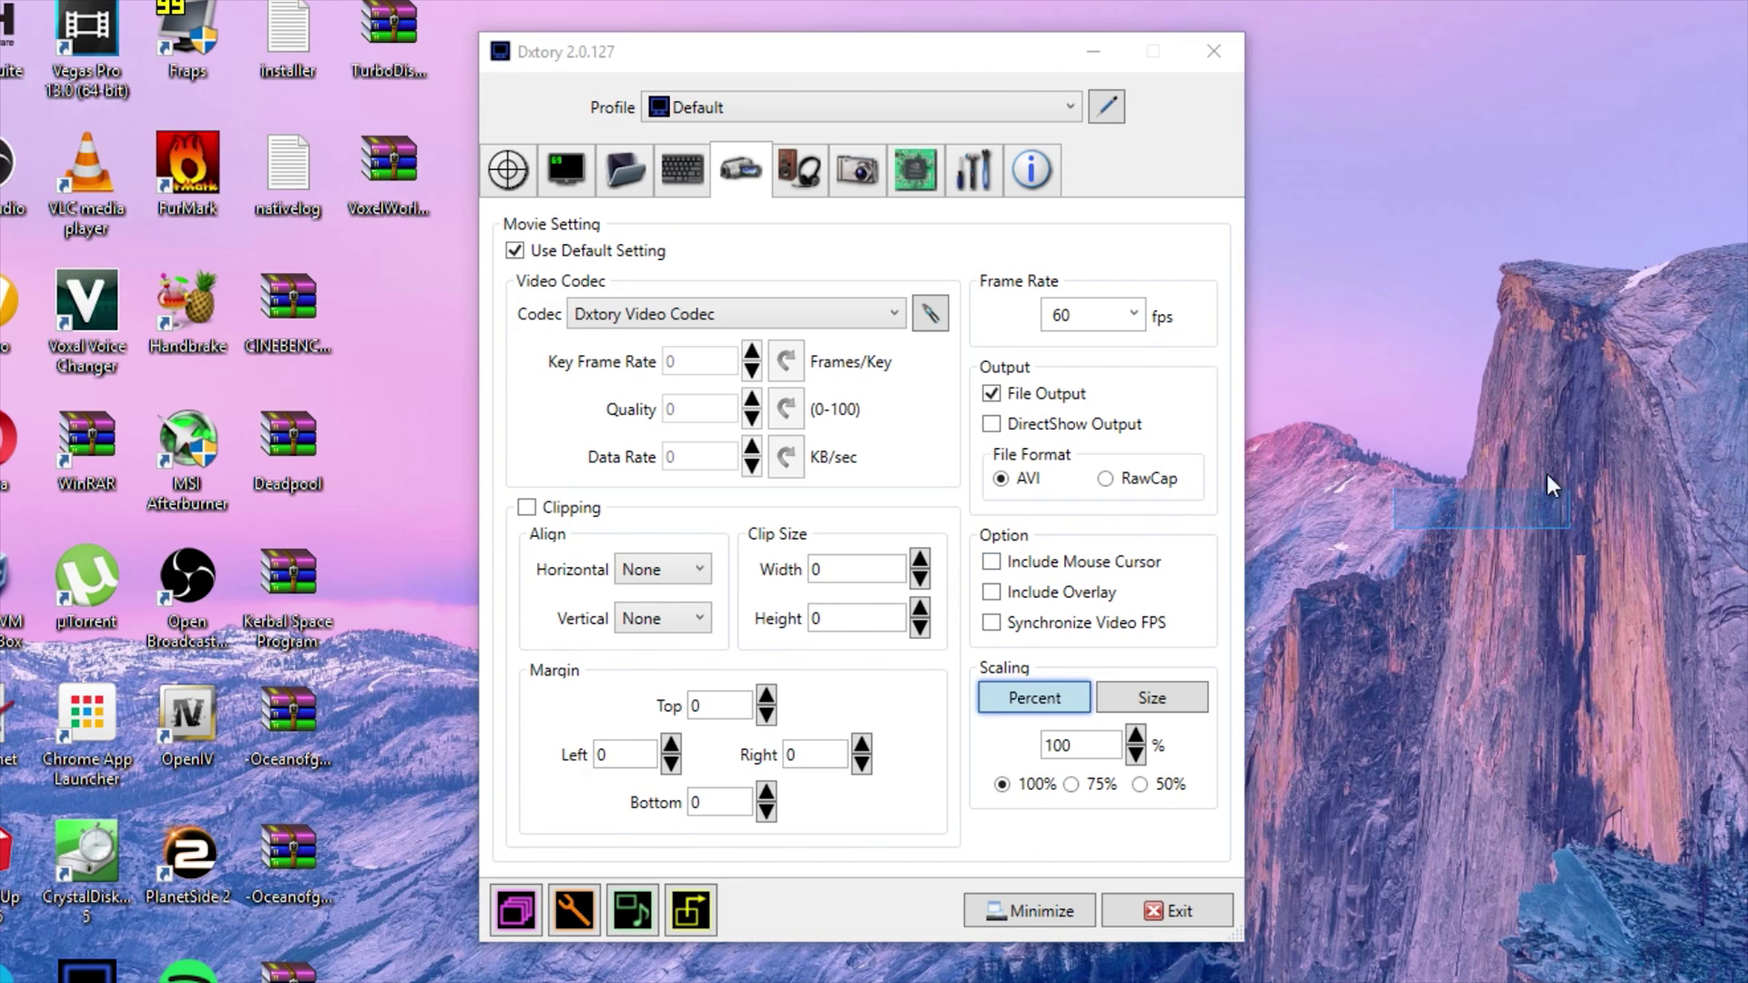
click(1066, 596)
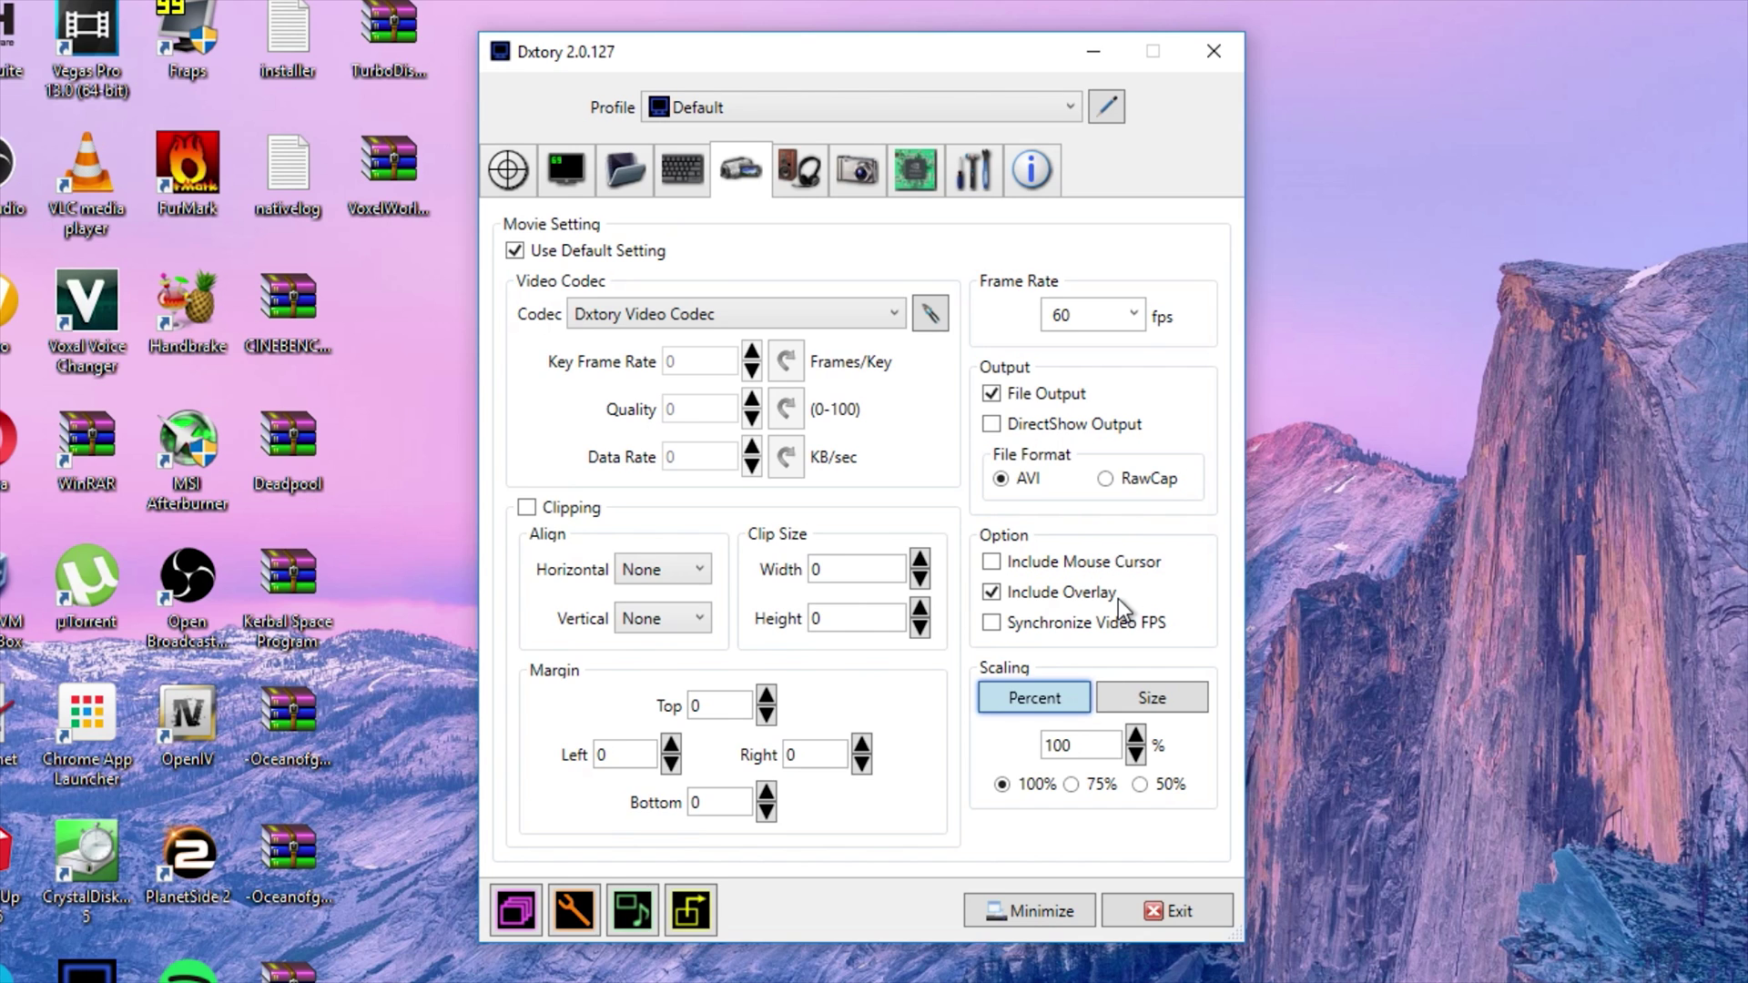
click(992, 592)
click(1092, 315)
click(1084, 312)
Step: Set audio source 1 to Razer Kraken Headphones
click(803, 173)
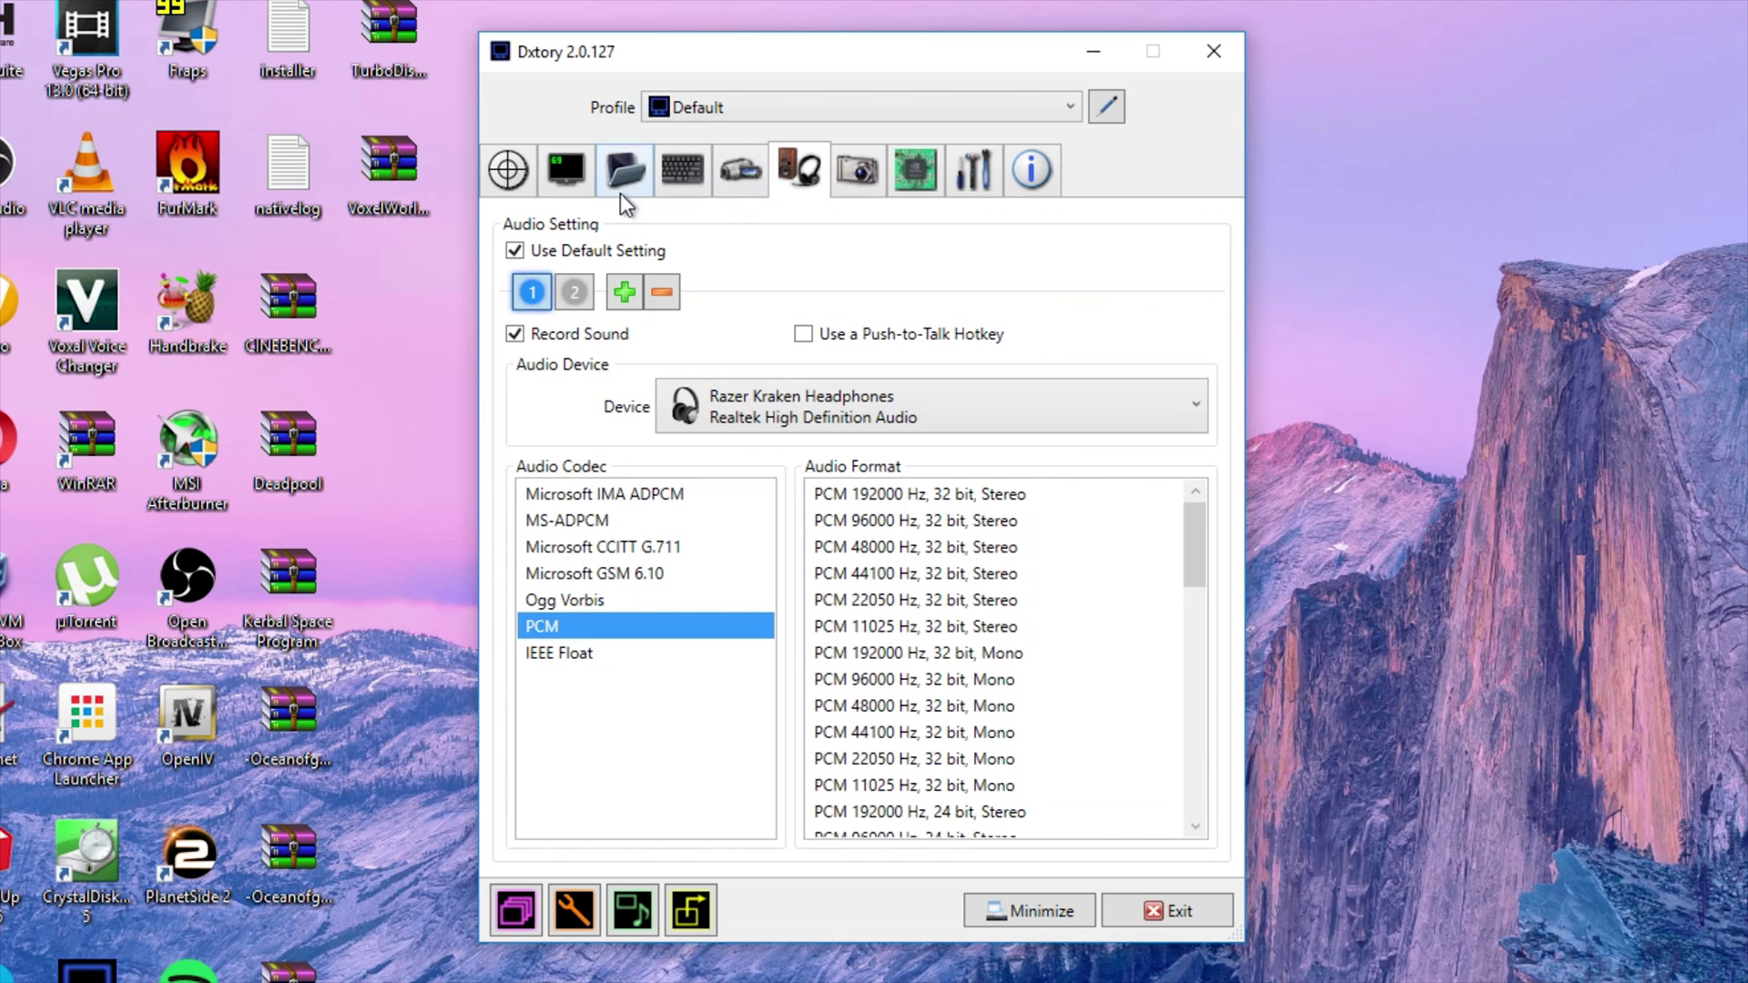
click(590, 295)
click(538, 299)
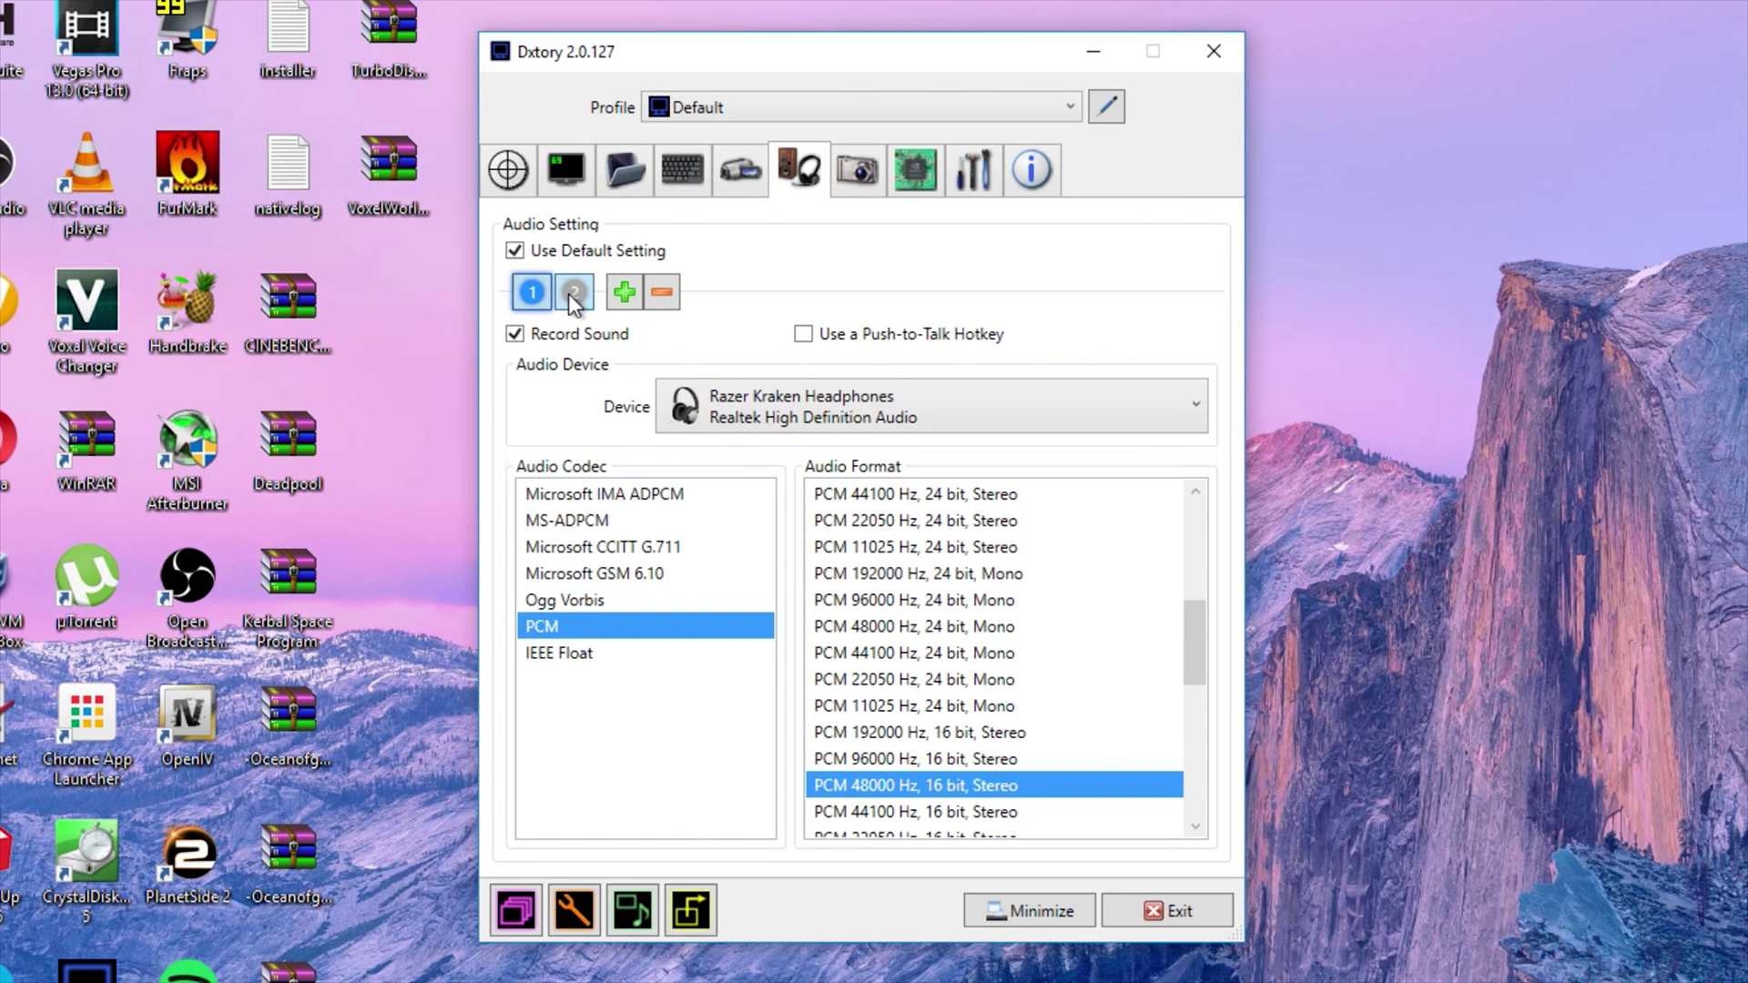
click(801, 403)
click(861, 555)
Step: Set audio source 2 to Razer Kraken Microphone at PCM 48000 Hz 16 bit Stereo
click(587, 291)
click(774, 410)
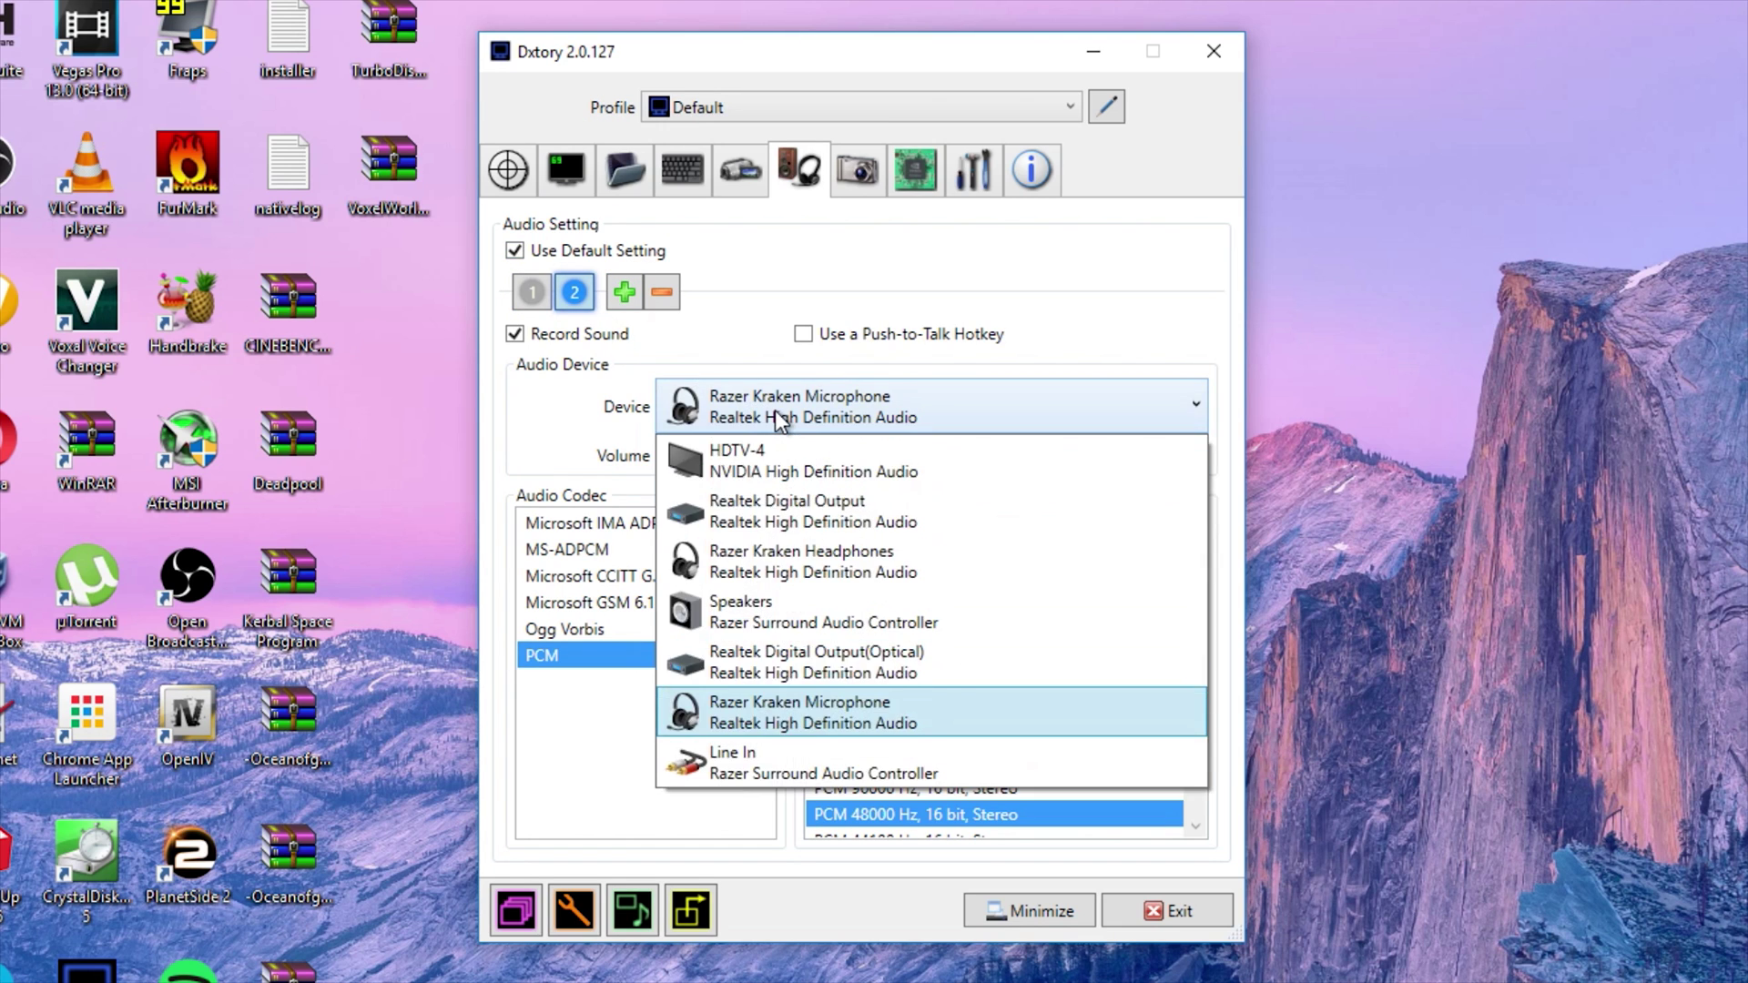
click(774, 410)
click(774, 407)
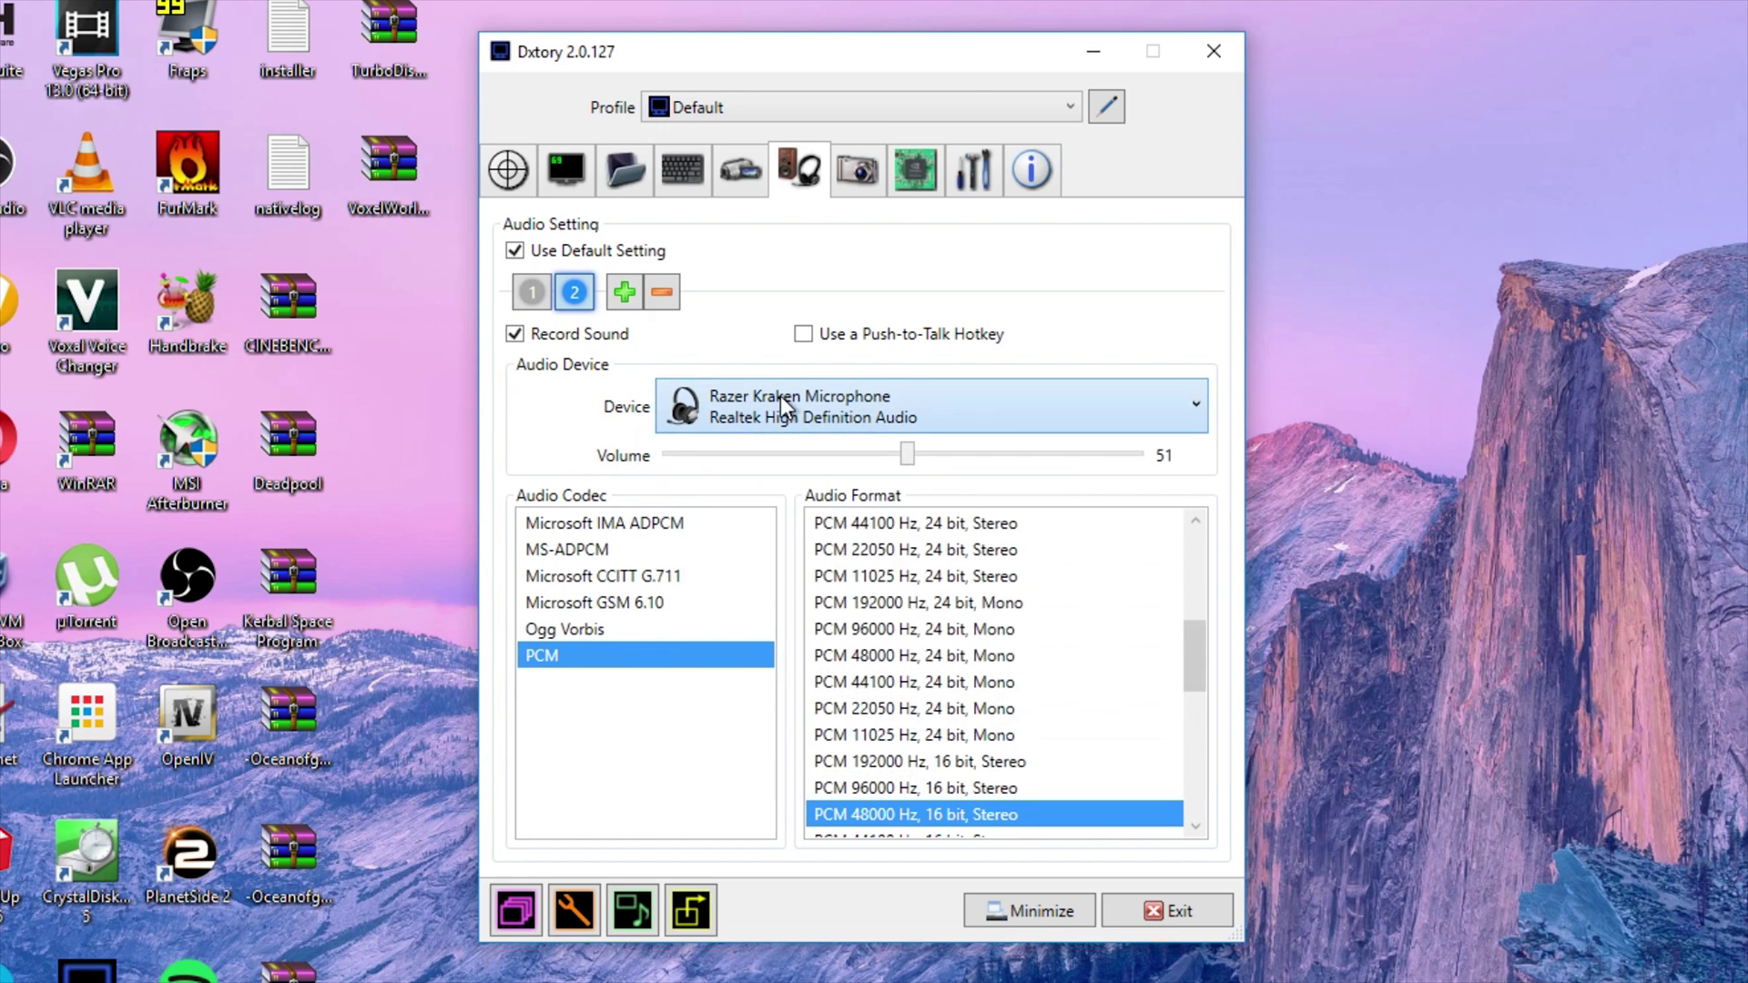
click(779, 395)
click(779, 396)
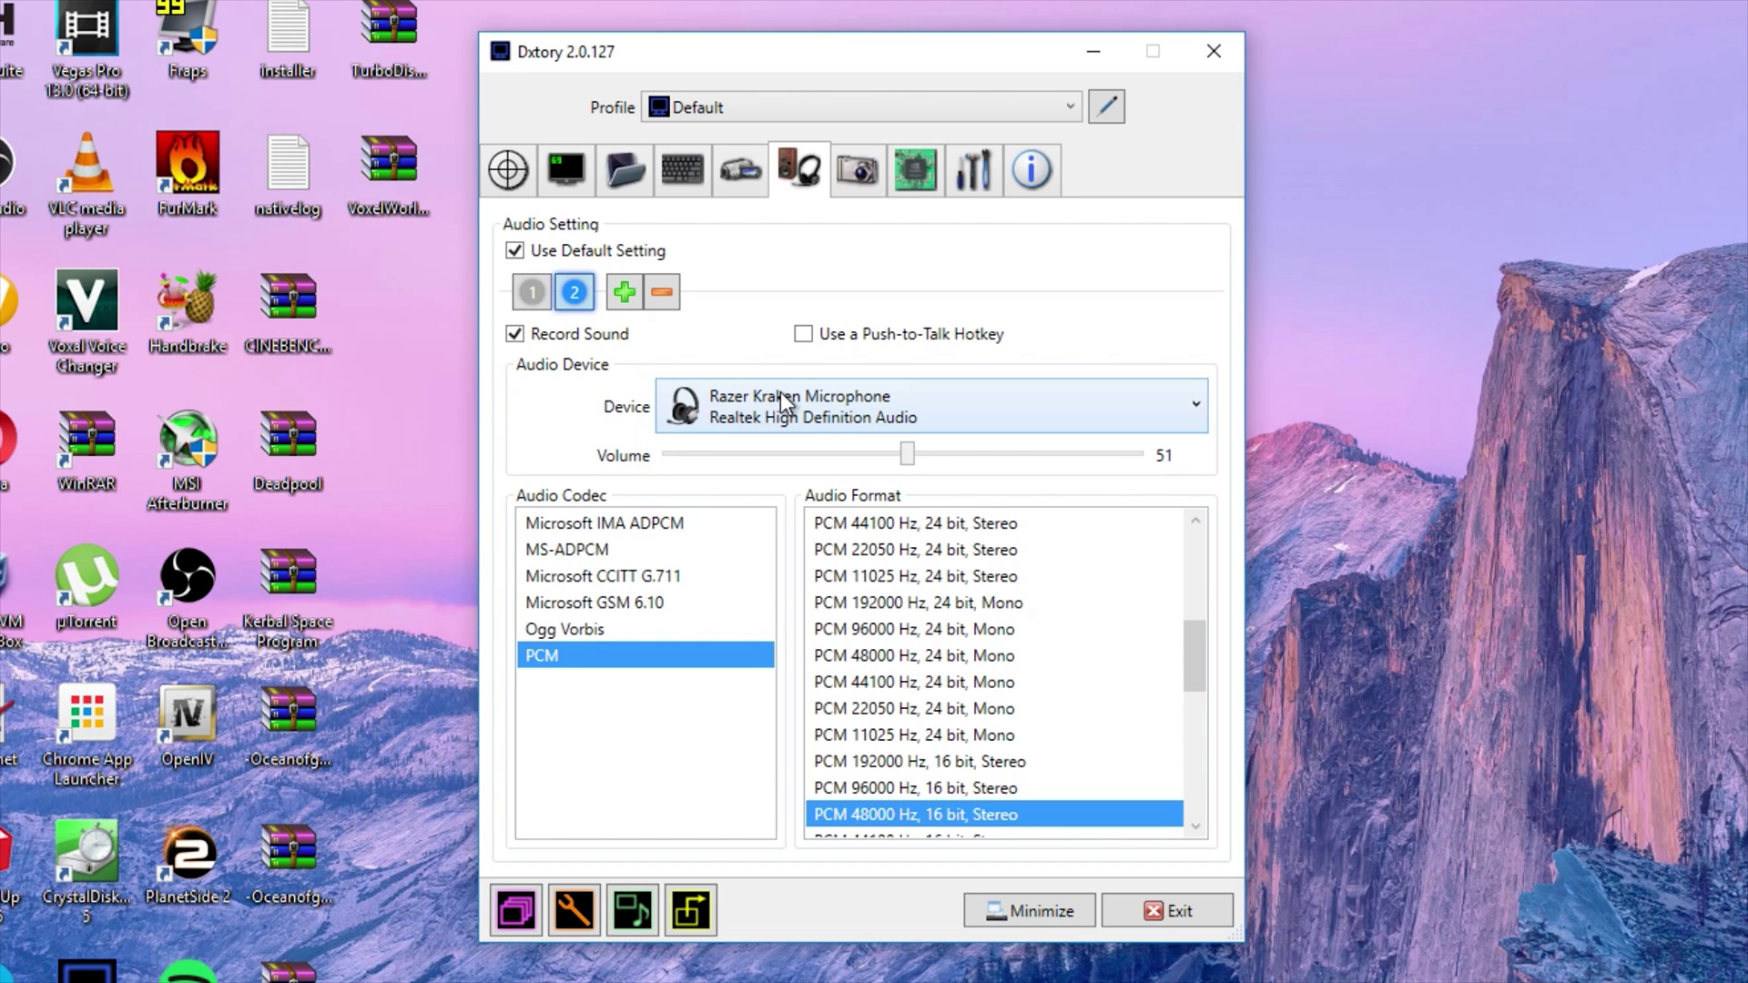
click(857, 170)
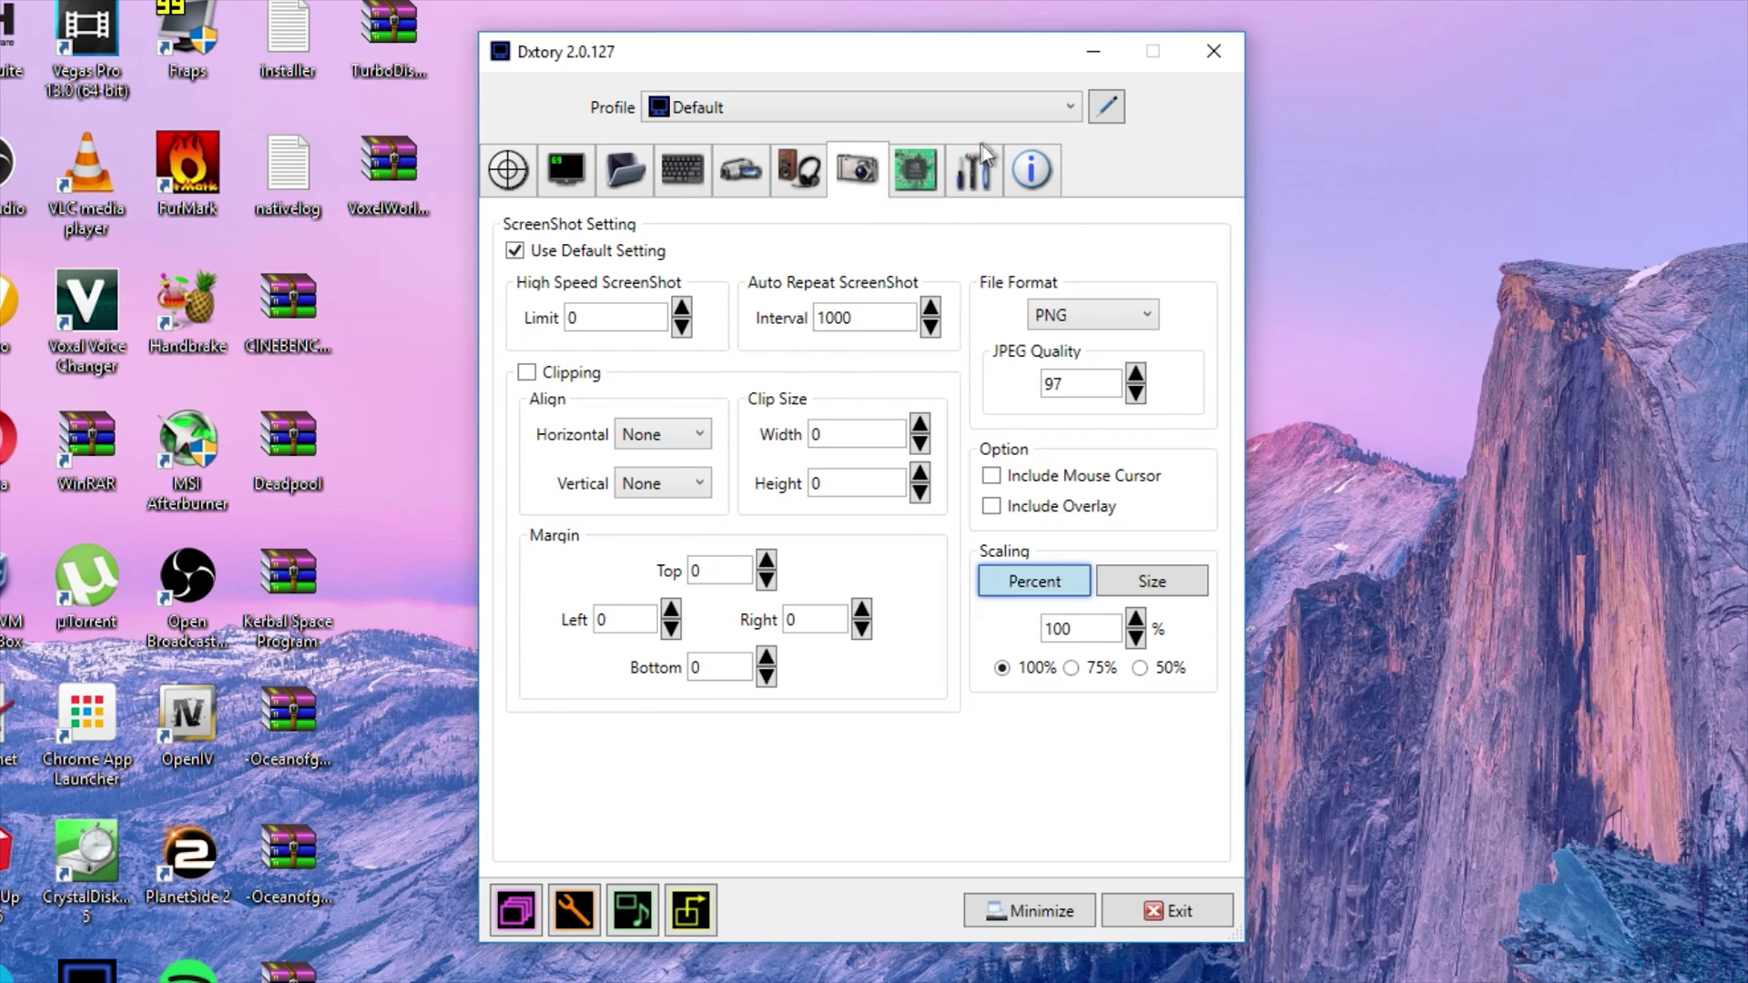
Step: Step through the Advanced and Global Setting pages to the Registered licence information page
click(915, 167)
click(990, 163)
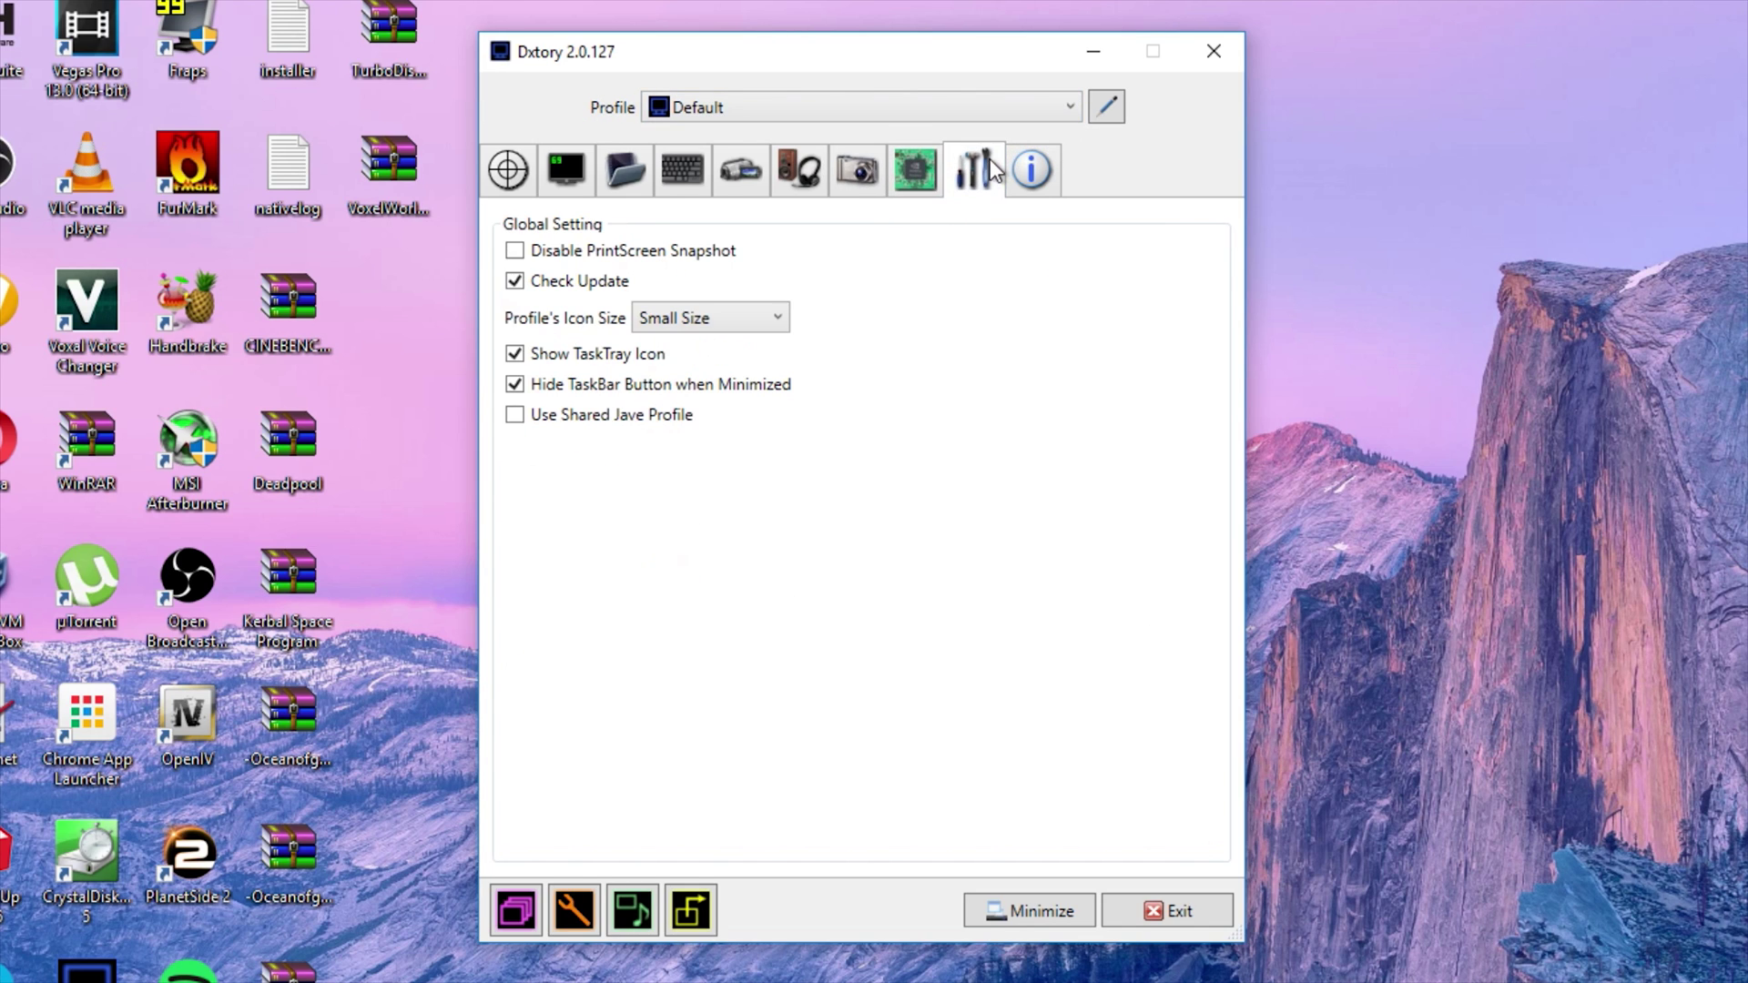
click(1030, 182)
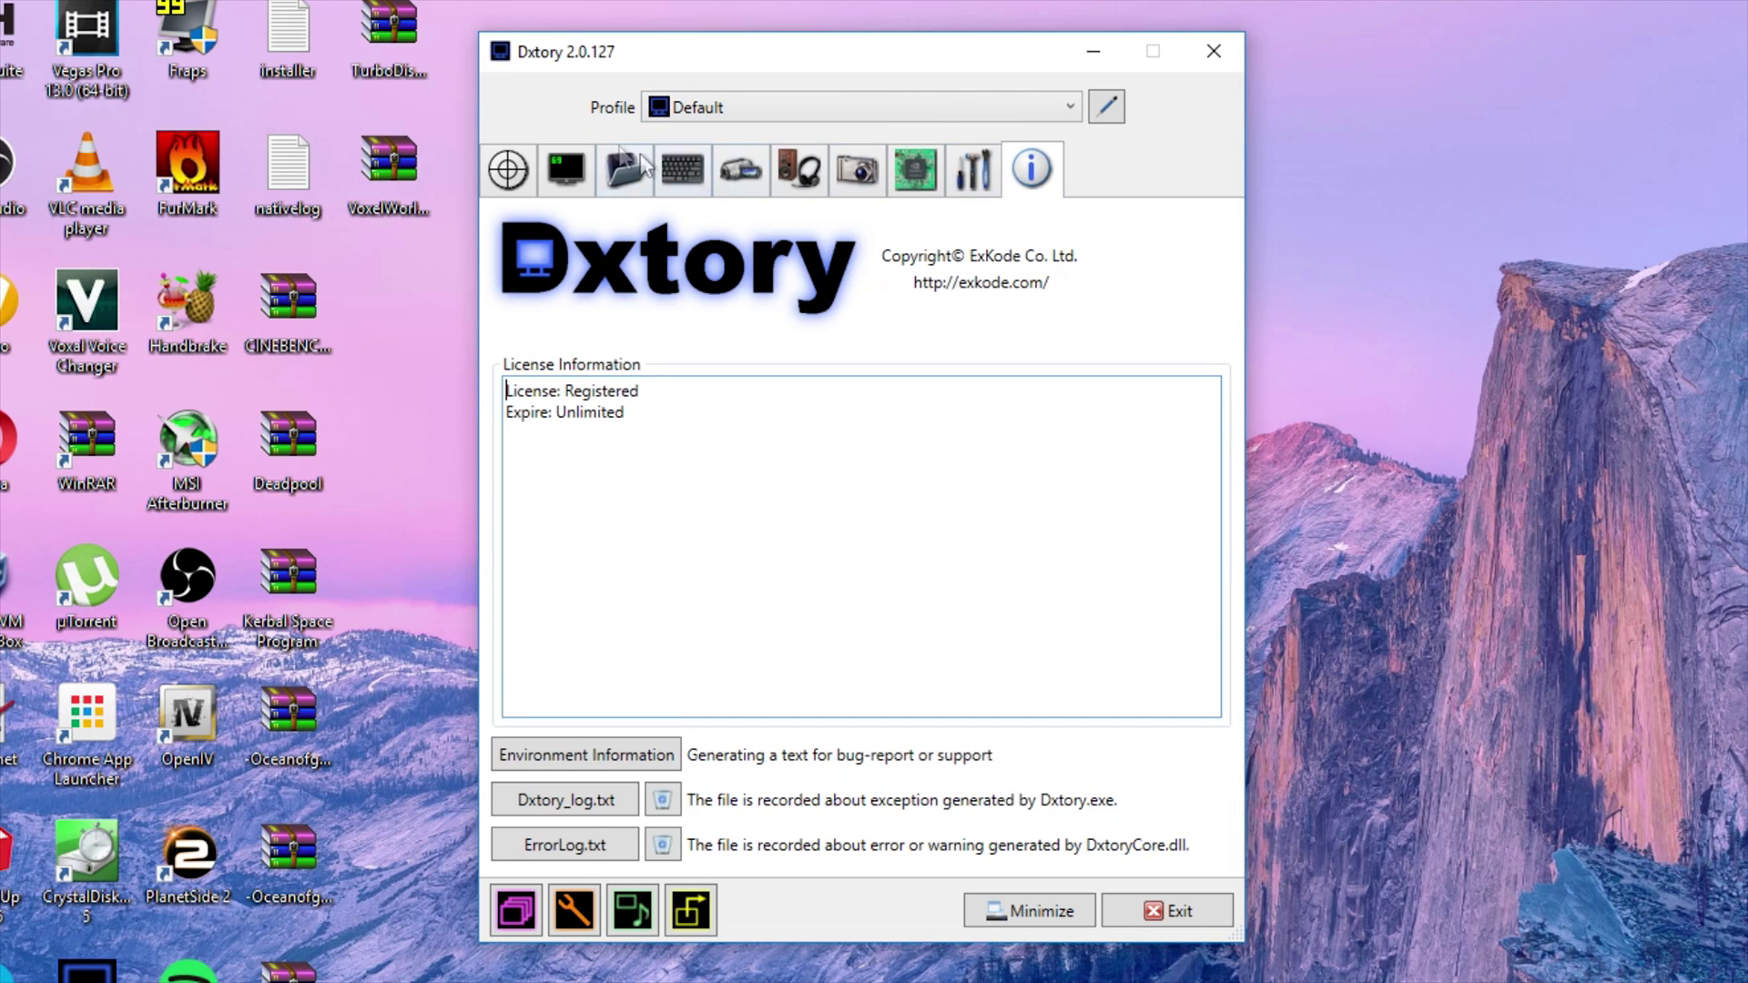